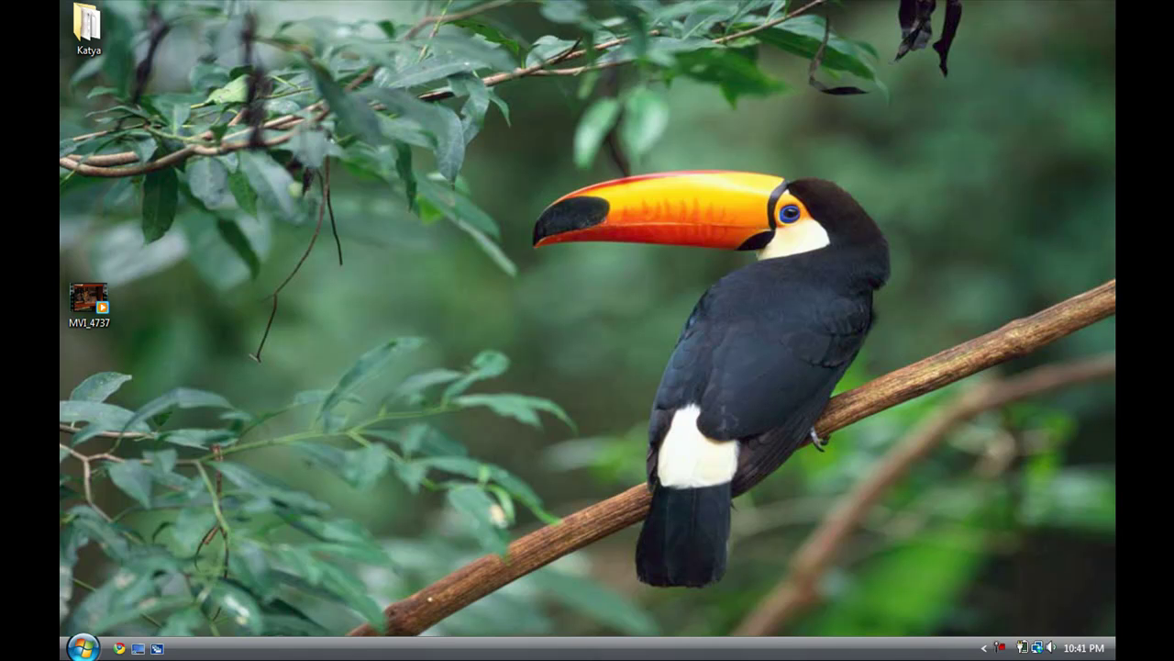
Launch VirtualDub and load the MVI_4737 video from the desktop into it
click(83, 646)
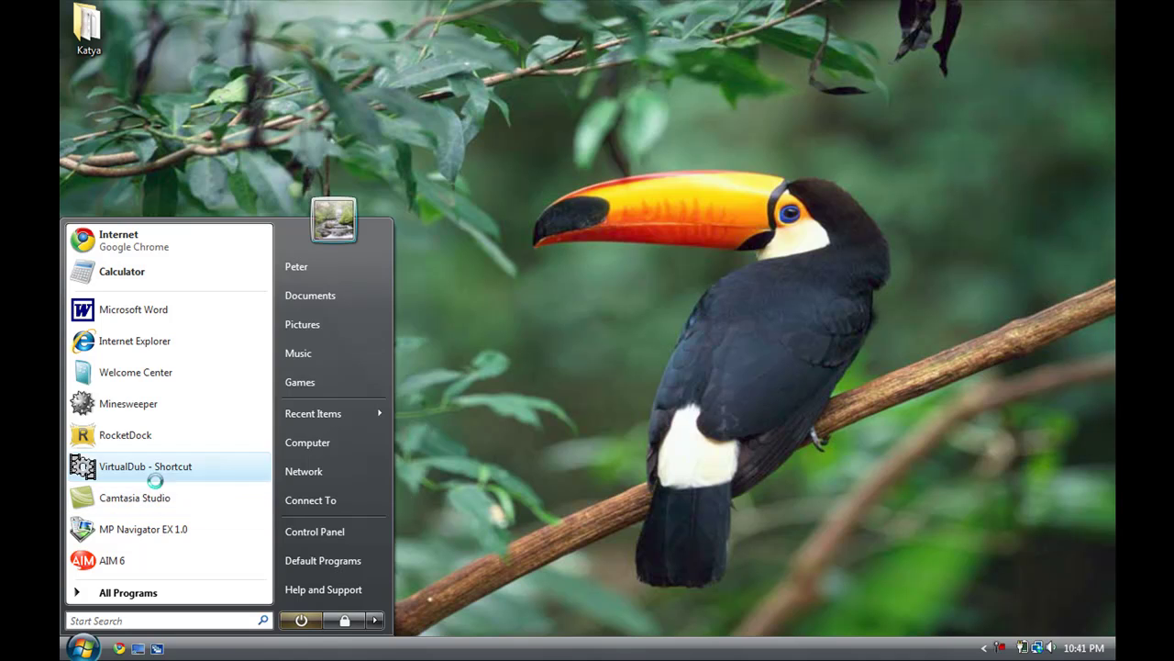
click(155, 478)
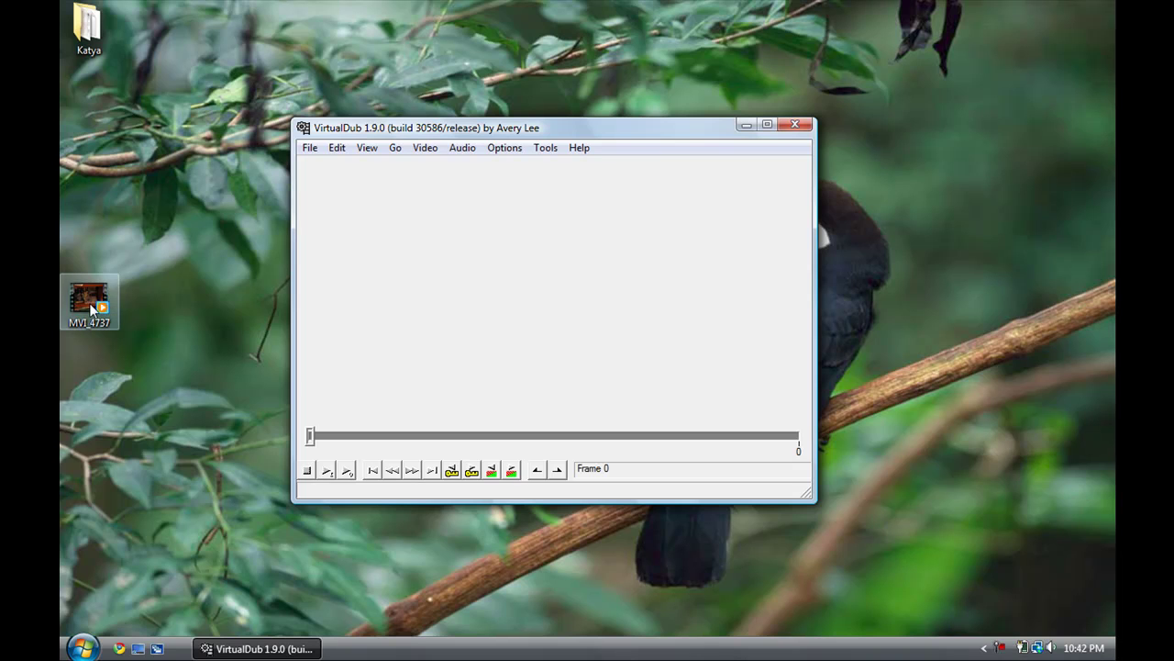
drag(500, 130, 562, 127)
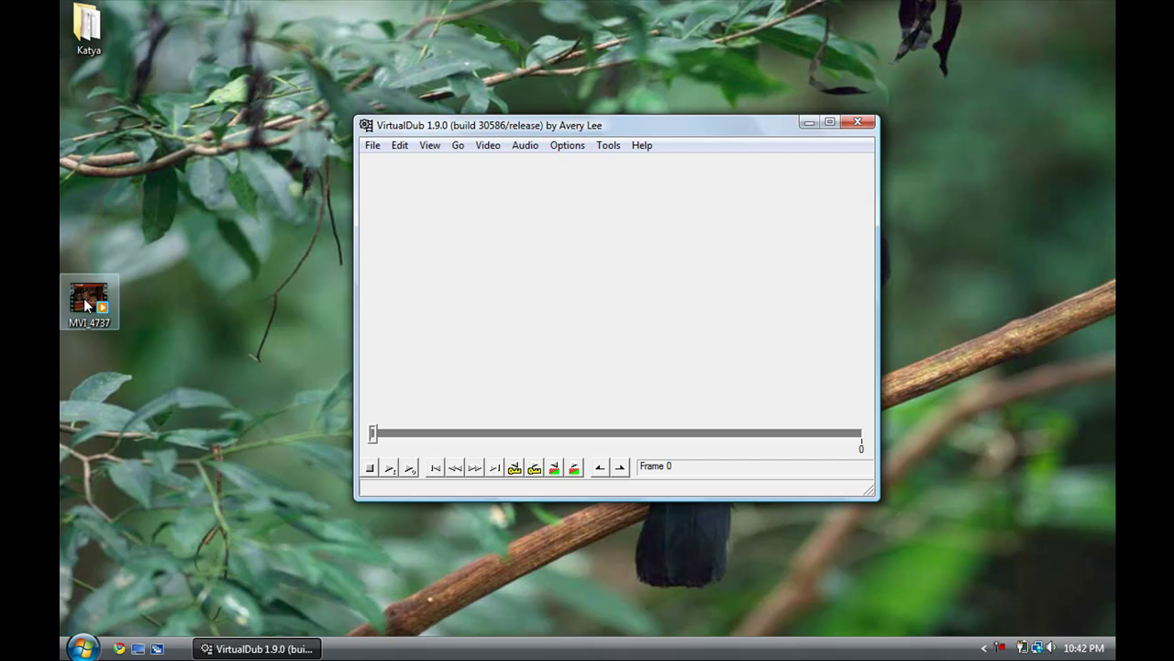
drag(85, 305, 504, 270)
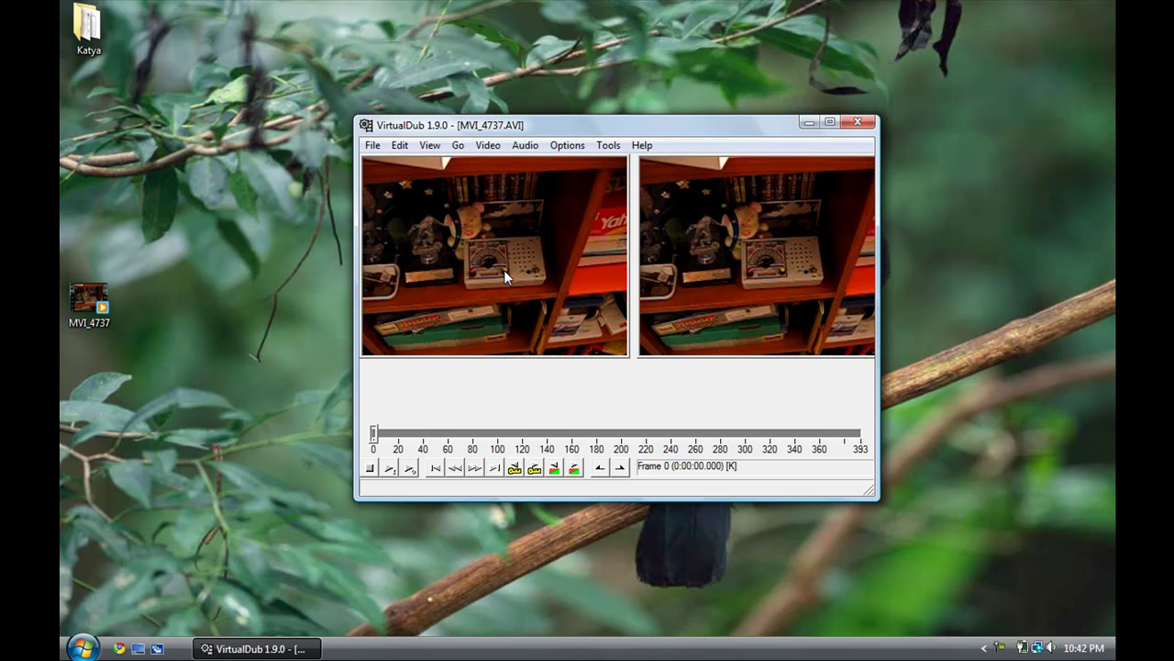
Set the audio handling to full processing mode
click(373, 147)
mouse_move(400, 147)
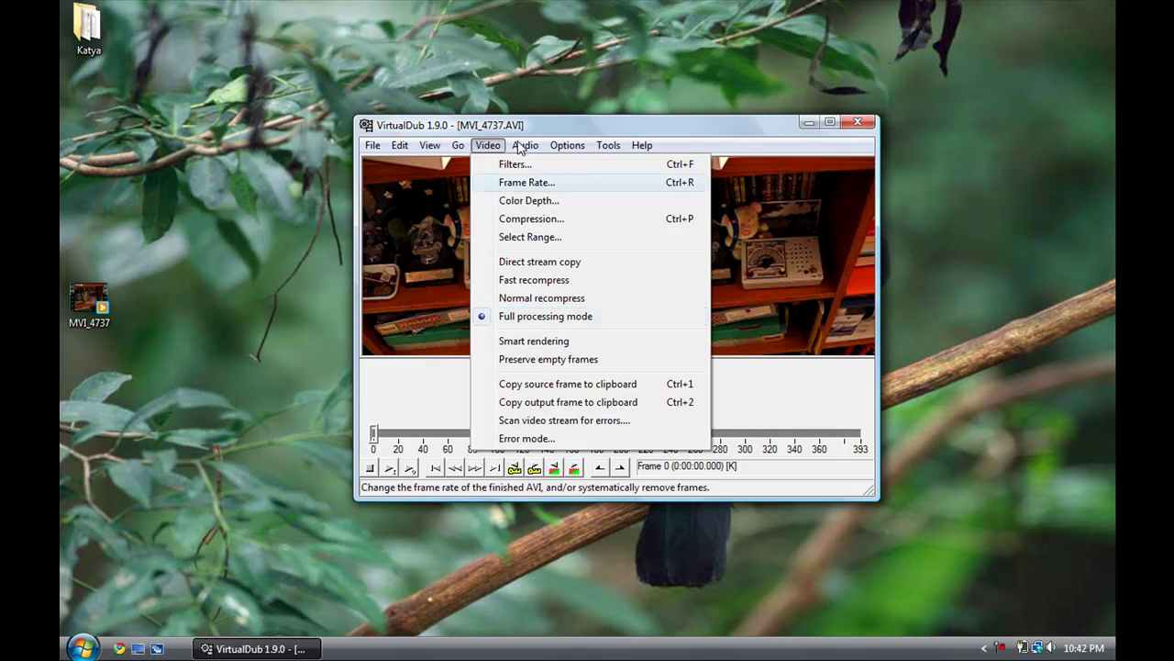
mouse_move(520, 139)
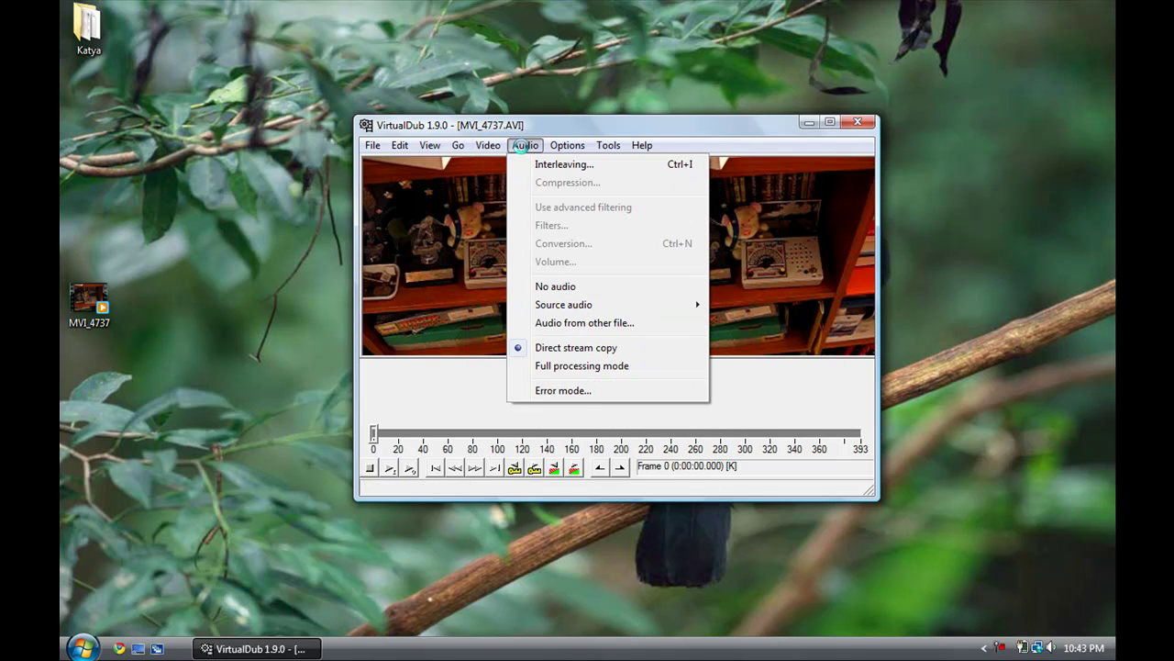
click(550, 366)
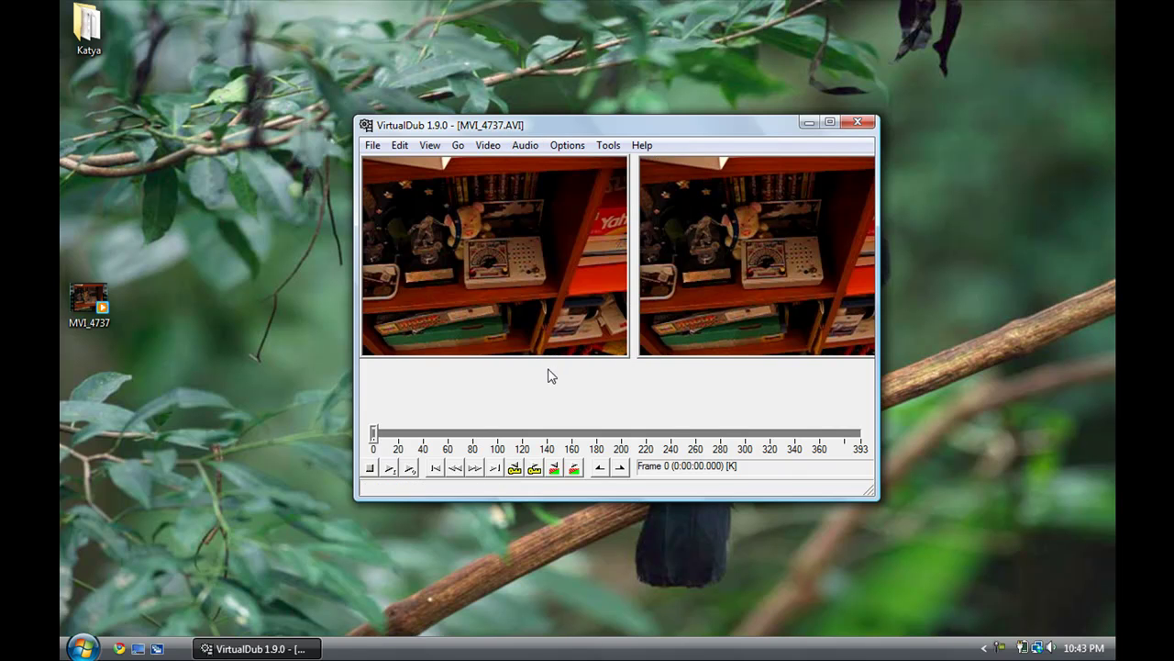
click(525, 145)
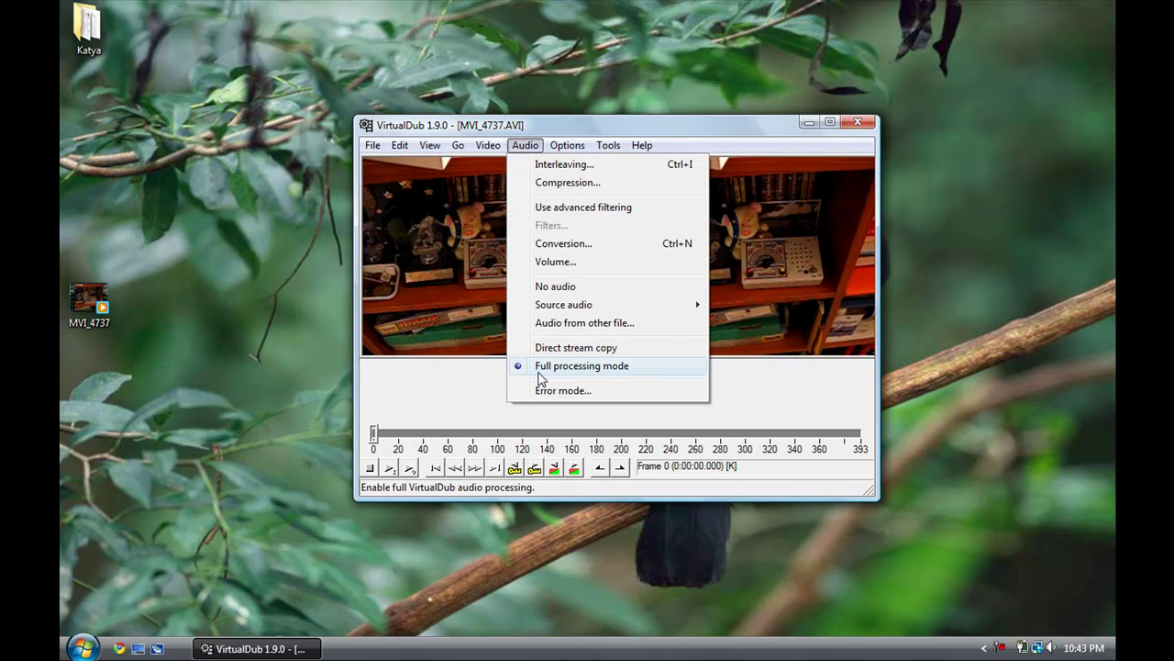
mouse_move(578, 148)
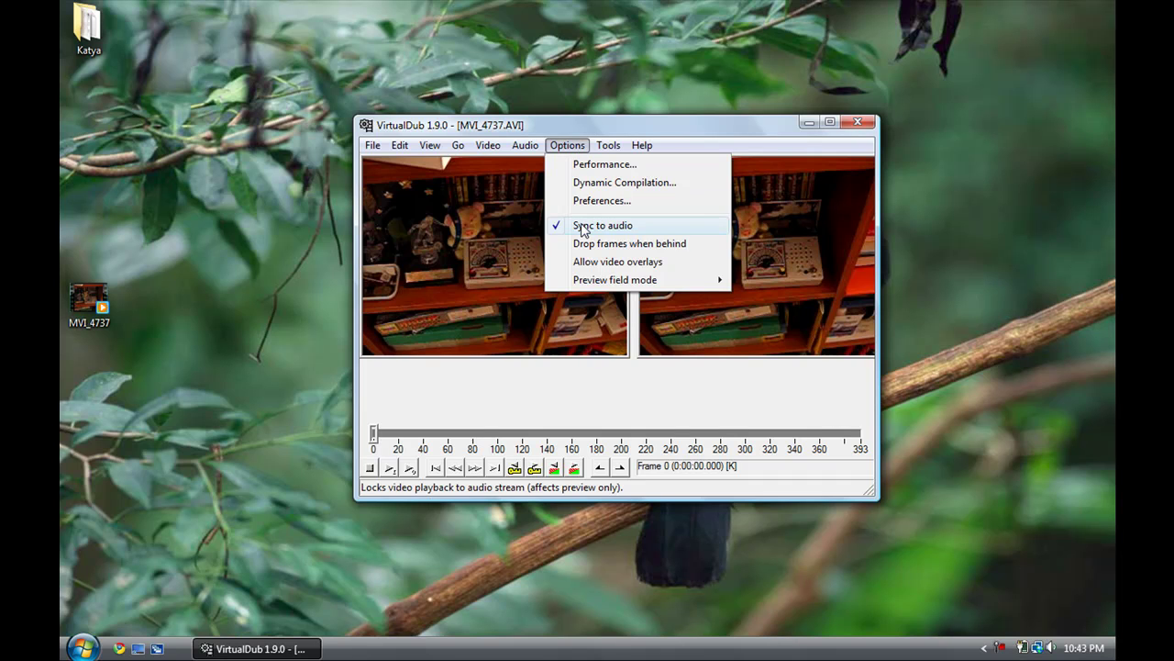
mouse_move(635, 152)
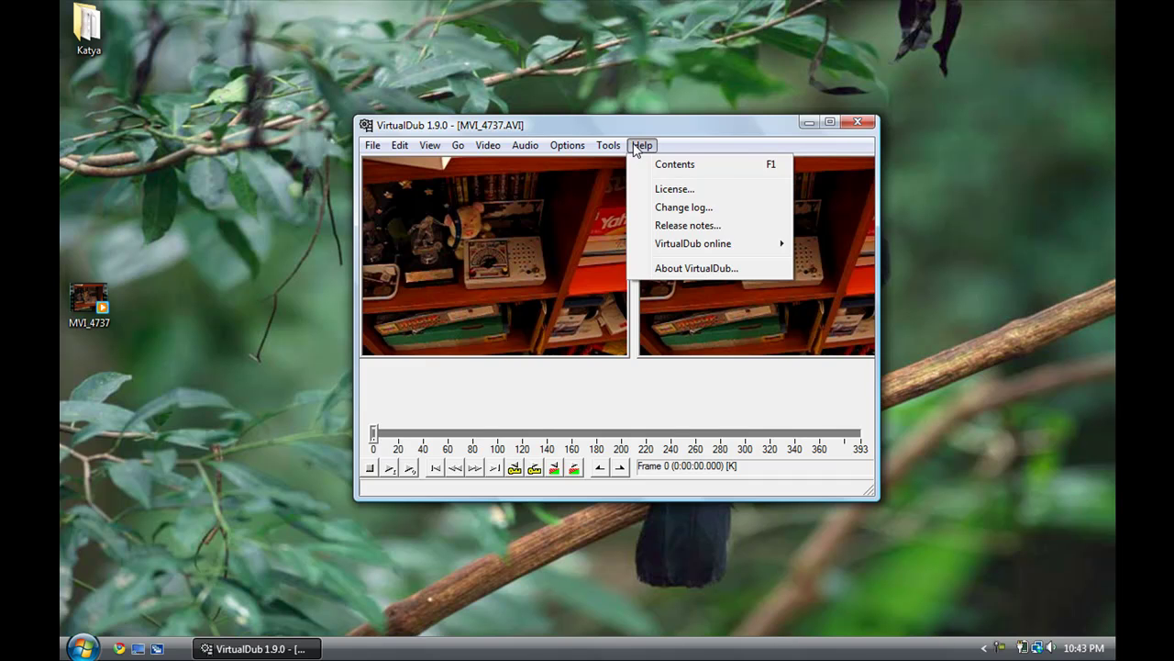
click(542, 131)
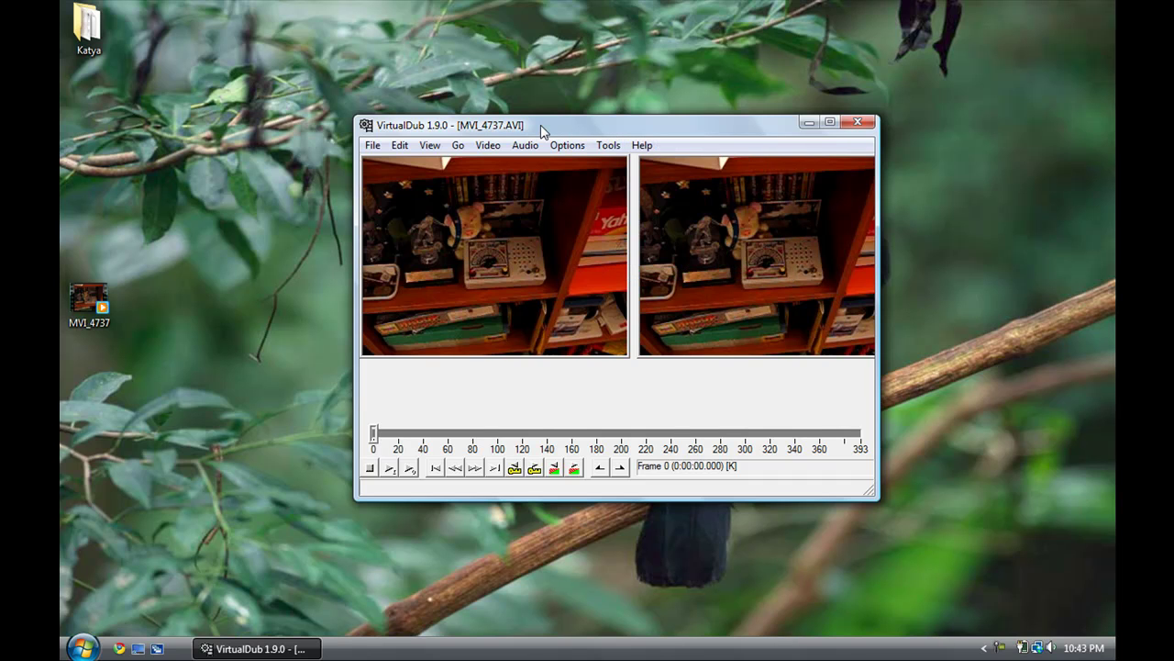
Set the video compression to DivX 6.8.5 Codec (1 Logical CPU)
click(489, 147)
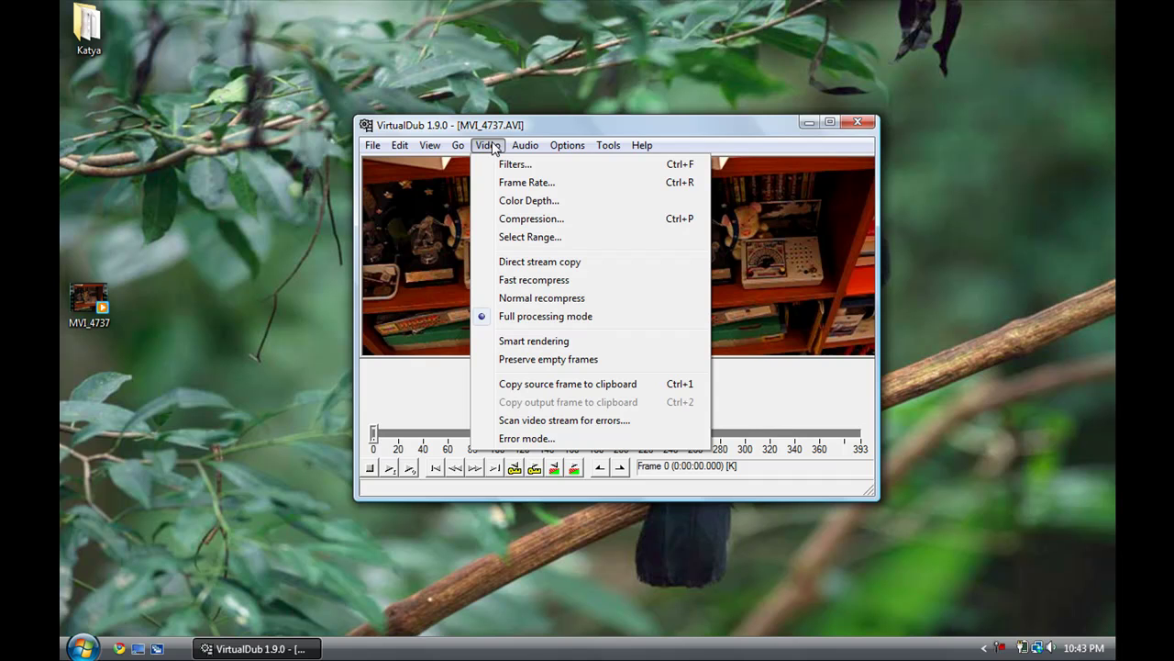
click(515, 217)
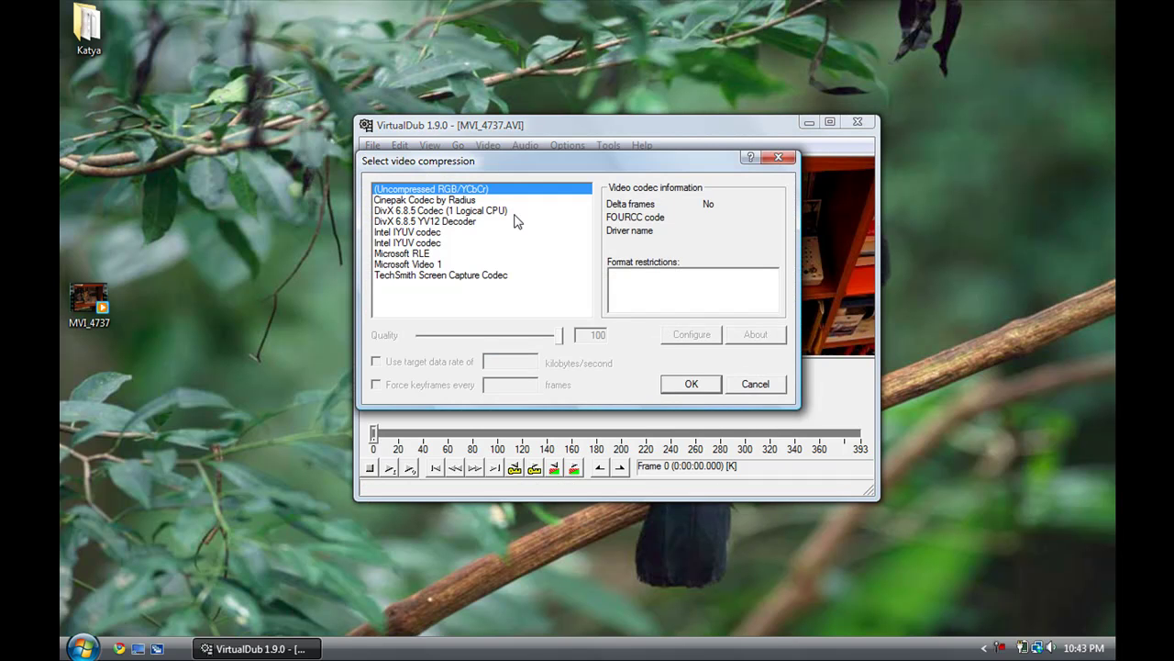
click(436, 213)
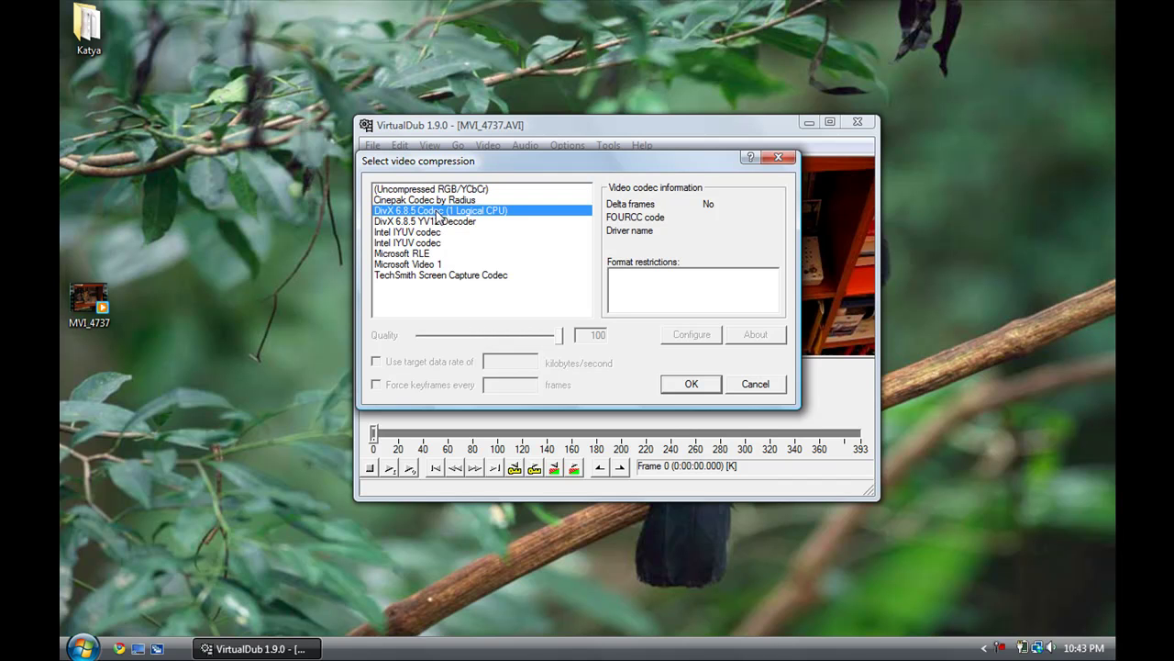
click(676, 387)
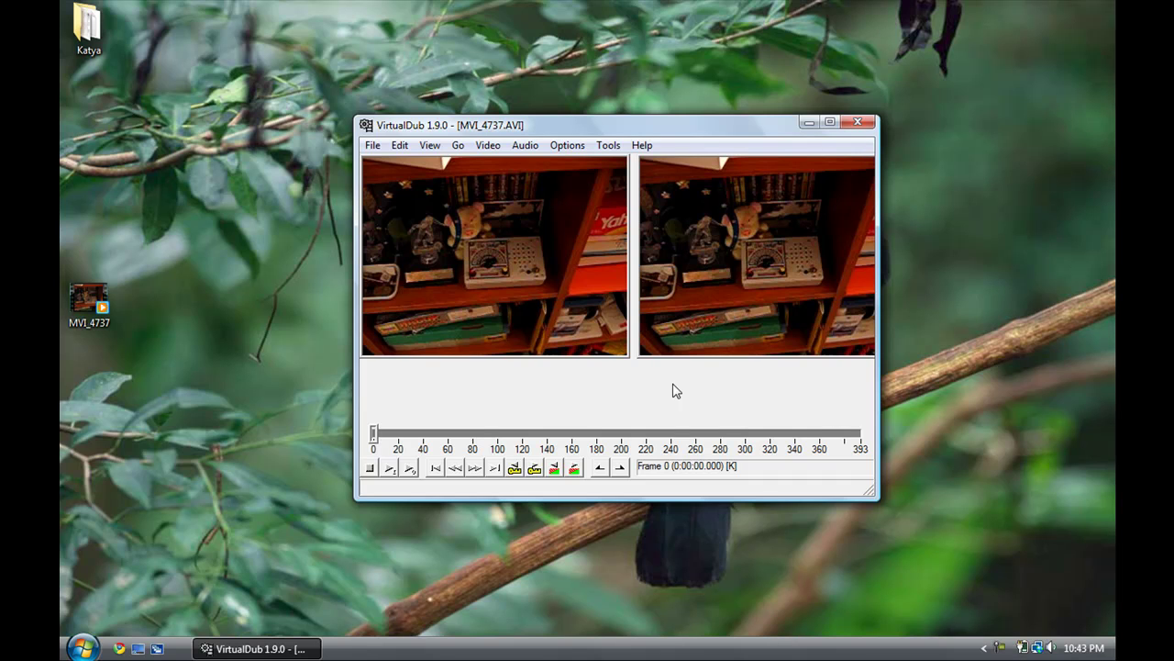
Add the resize filter to the video filter list
click(490, 149)
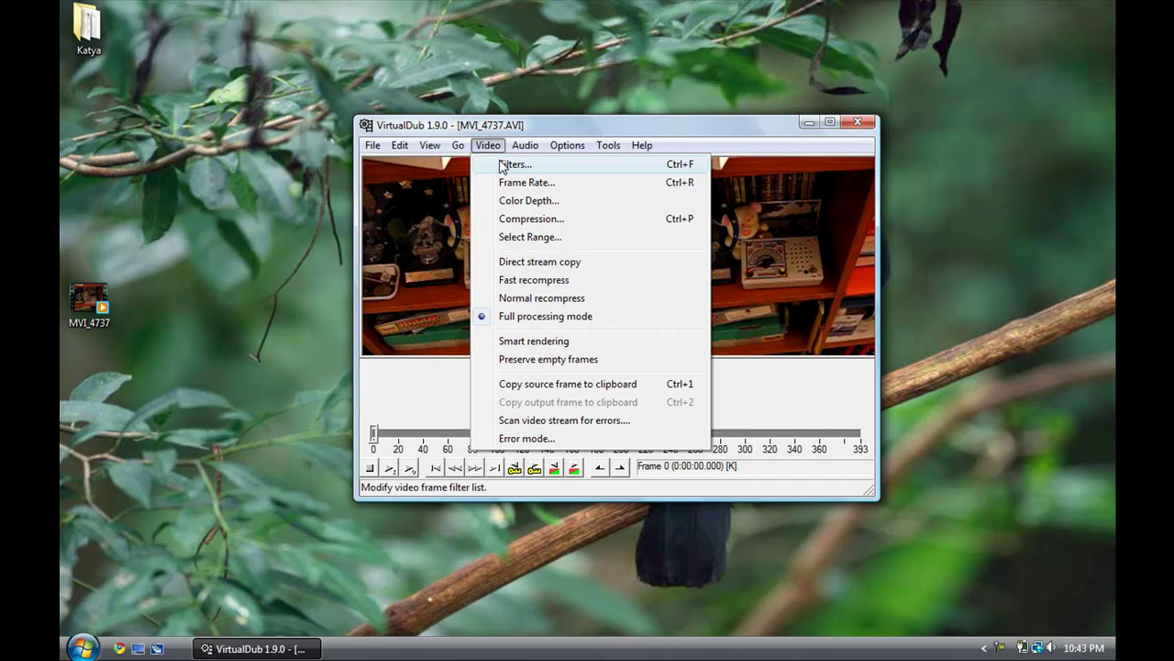
click(503, 166)
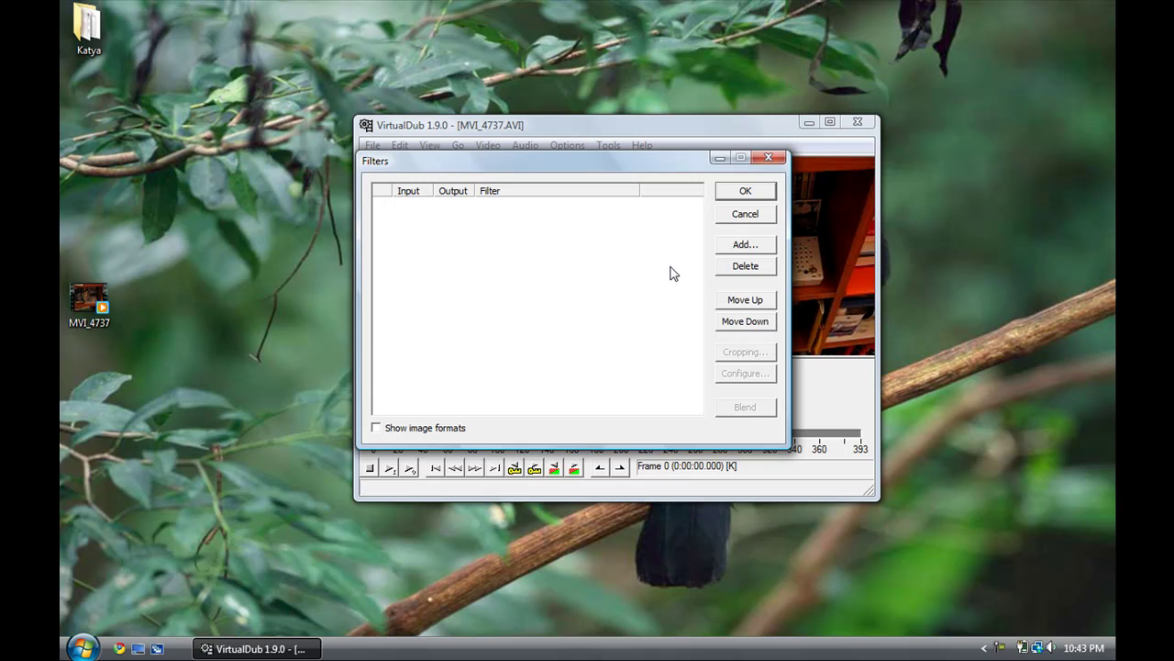
click(734, 246)
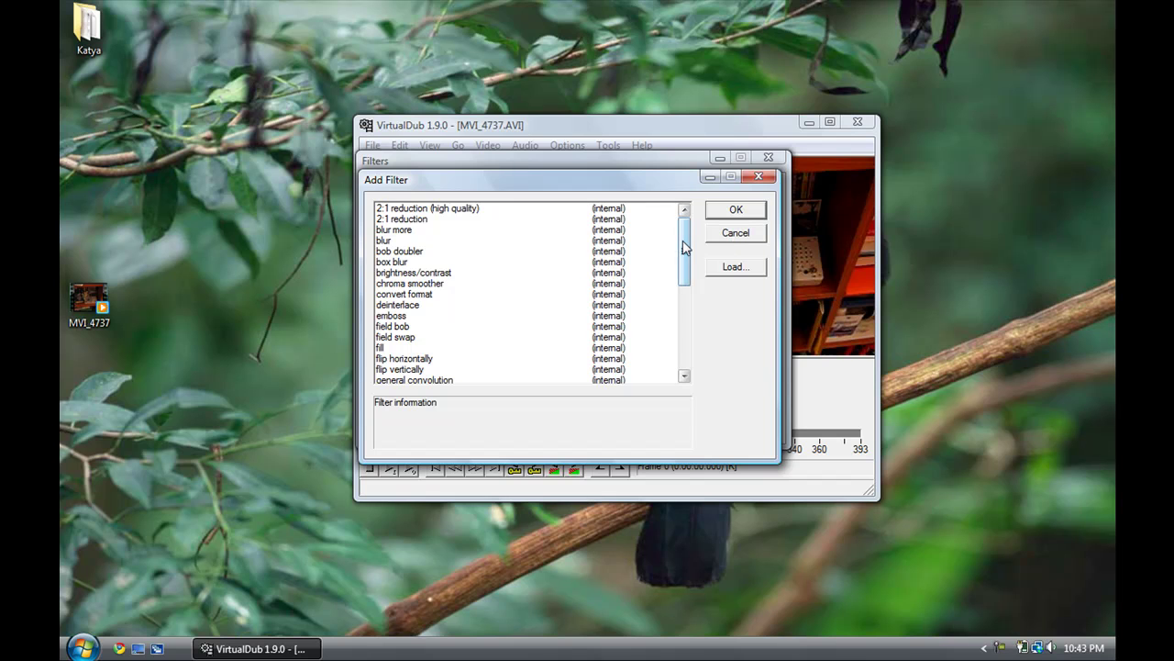
drag(682, 248, 686, 323)
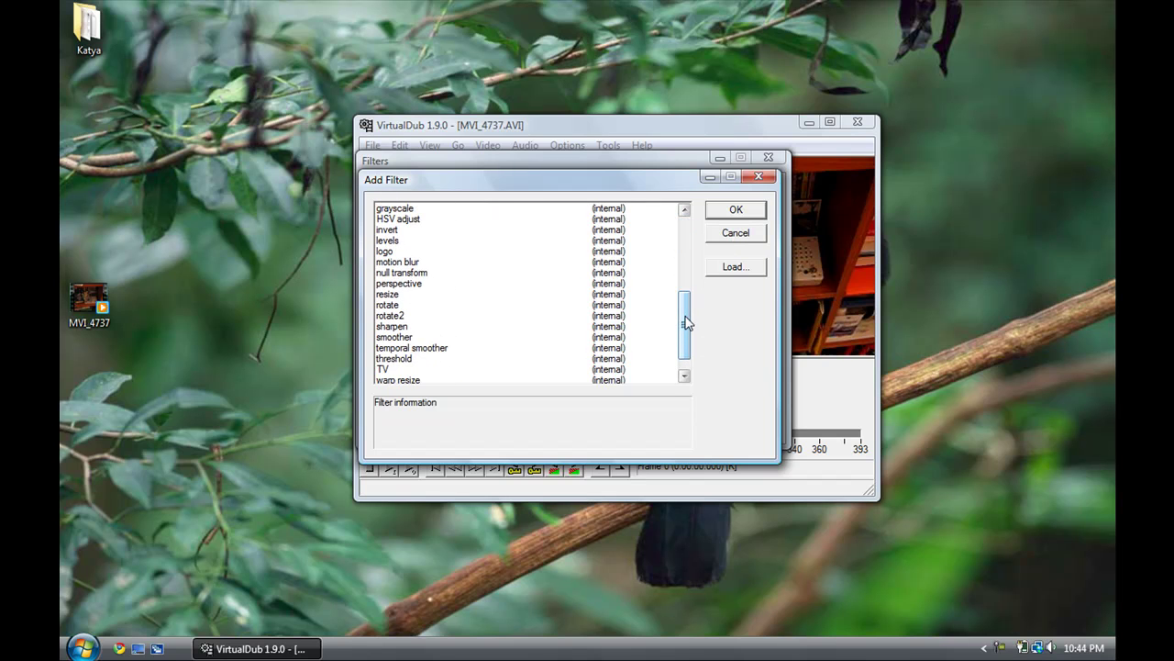
click(392, 295)
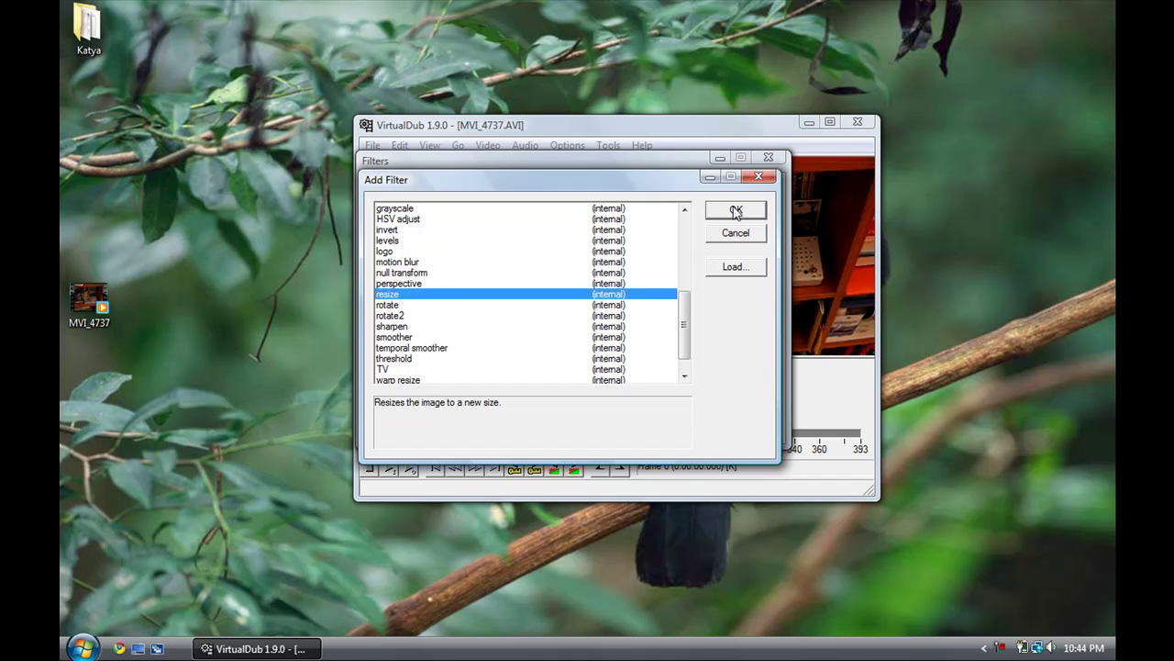
click(736, 211)
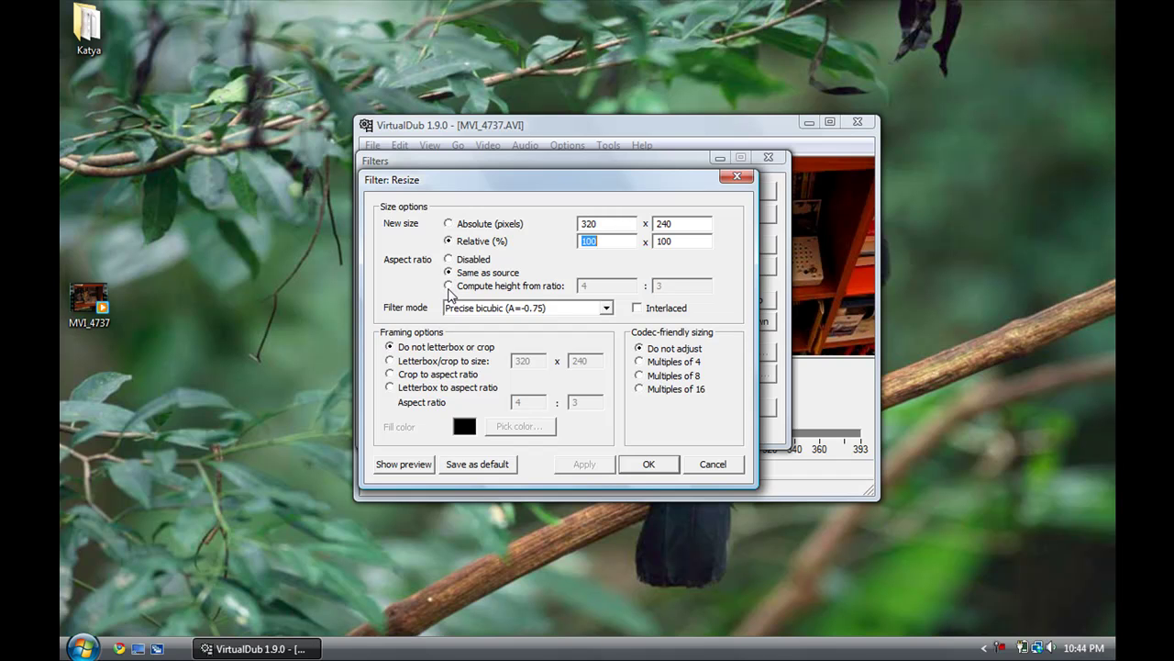
Configure the resize filter to compute height from a 16:9 ratio with an absolute width of 1280 pixels
click(448, 287)
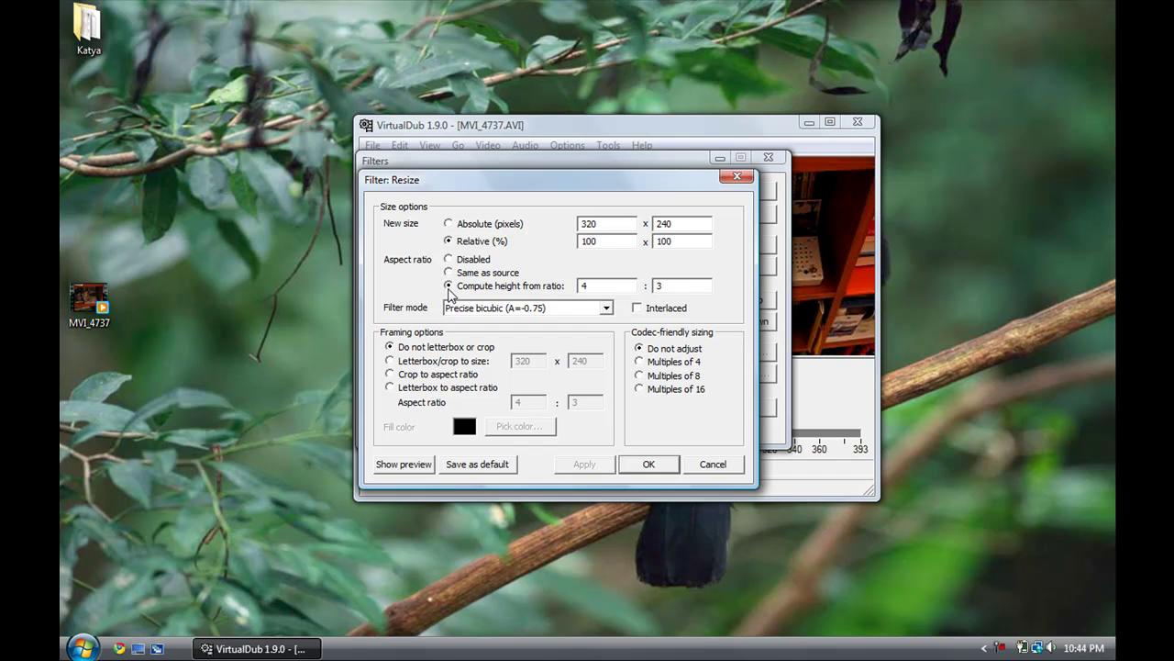
drag(617, 286, 582, 285)
text(16)
drag(676, 286, 655, 286)
text(9)
drag(631, 222, 563, 230)
text(1280)
click(647, 464)
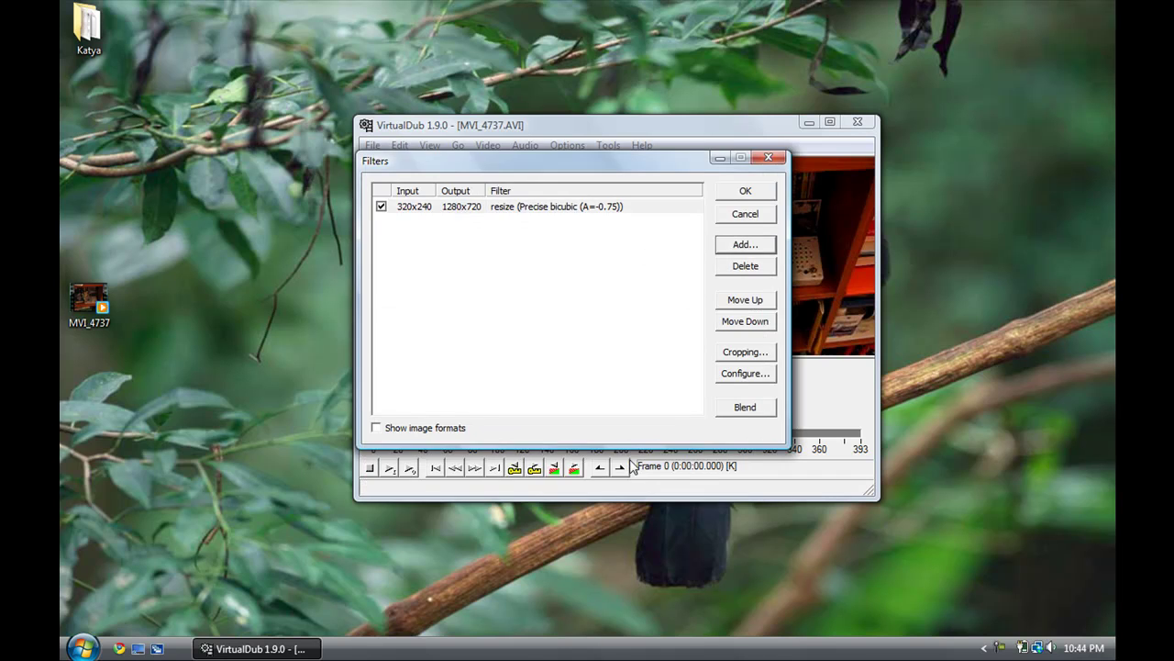
Add a sharpen filter with a strength of 16 and accept the video filter list
click(734, 244)
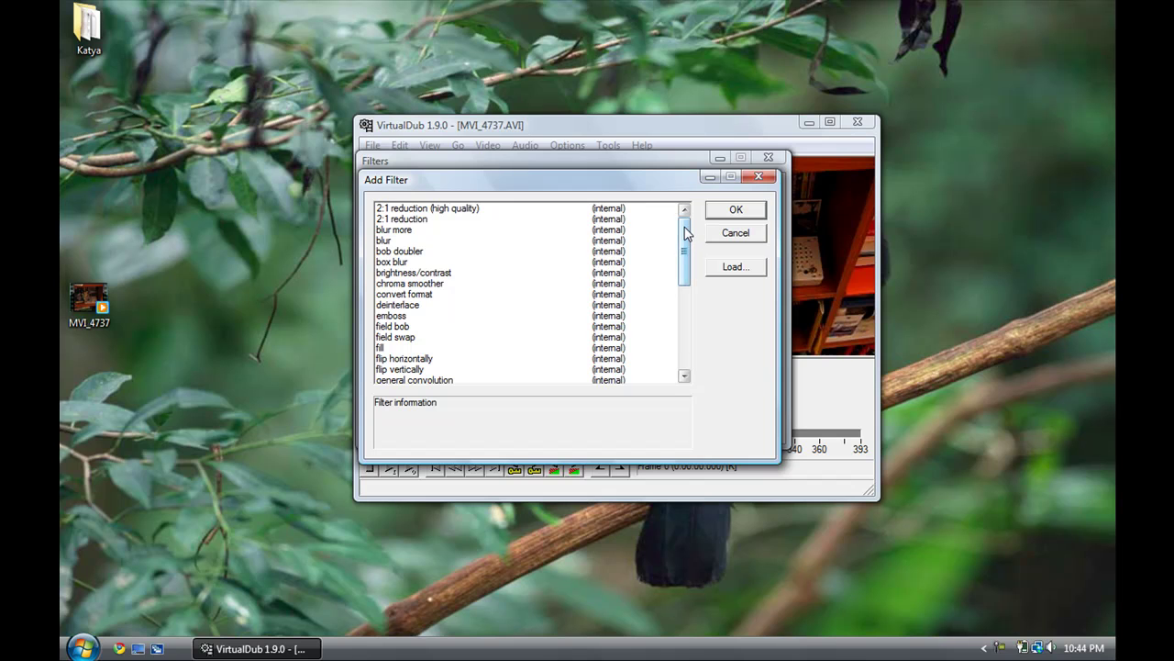
drag(687, 234, 679, 330)
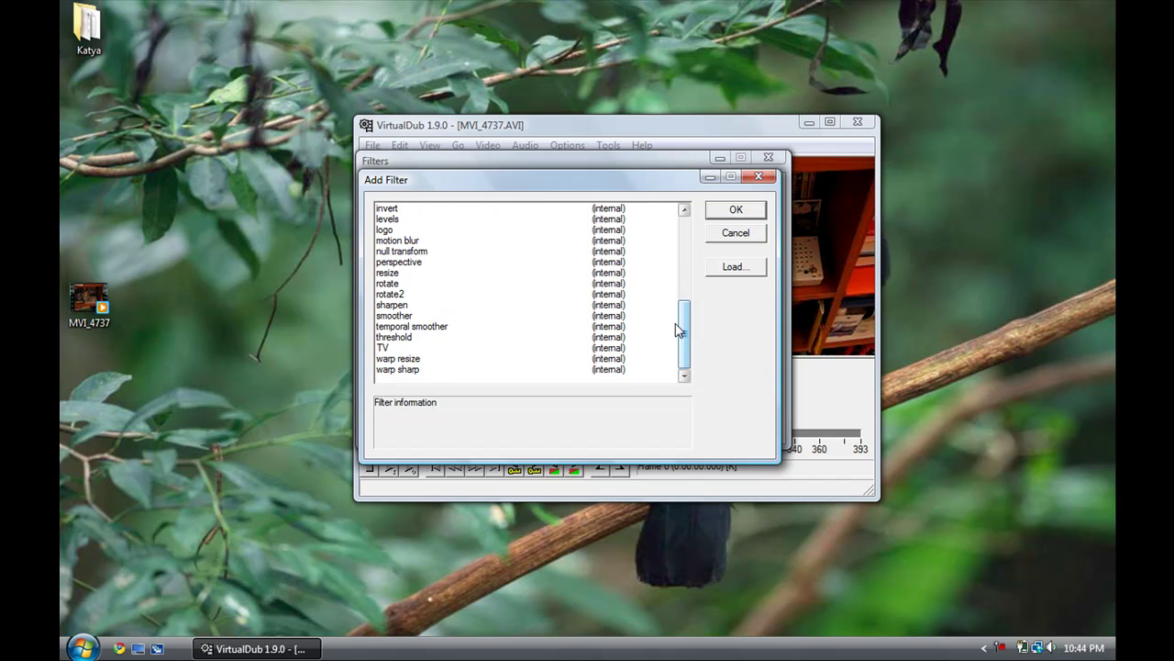
double_click(392, 306)
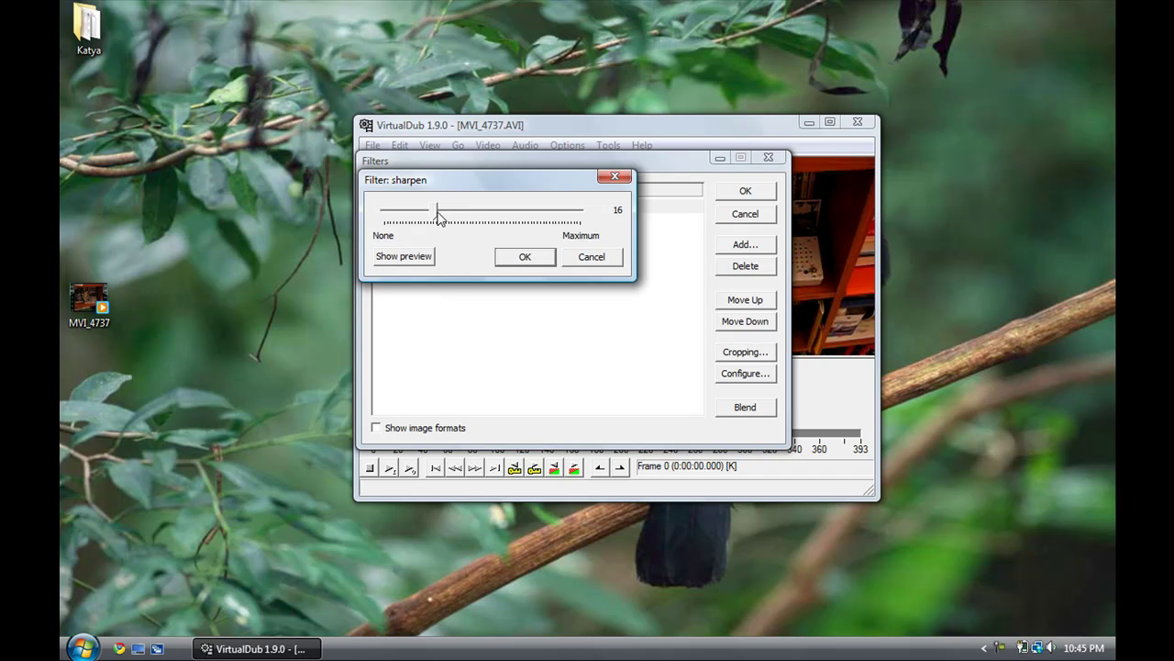
click(511, 258)
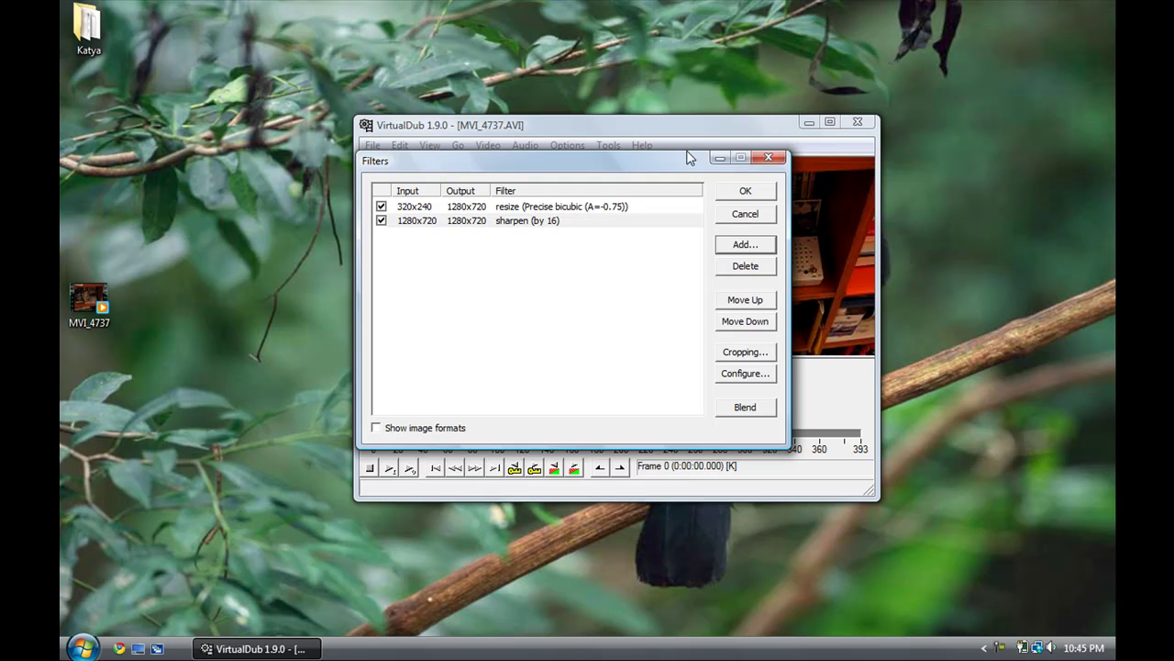
click(744, 193)
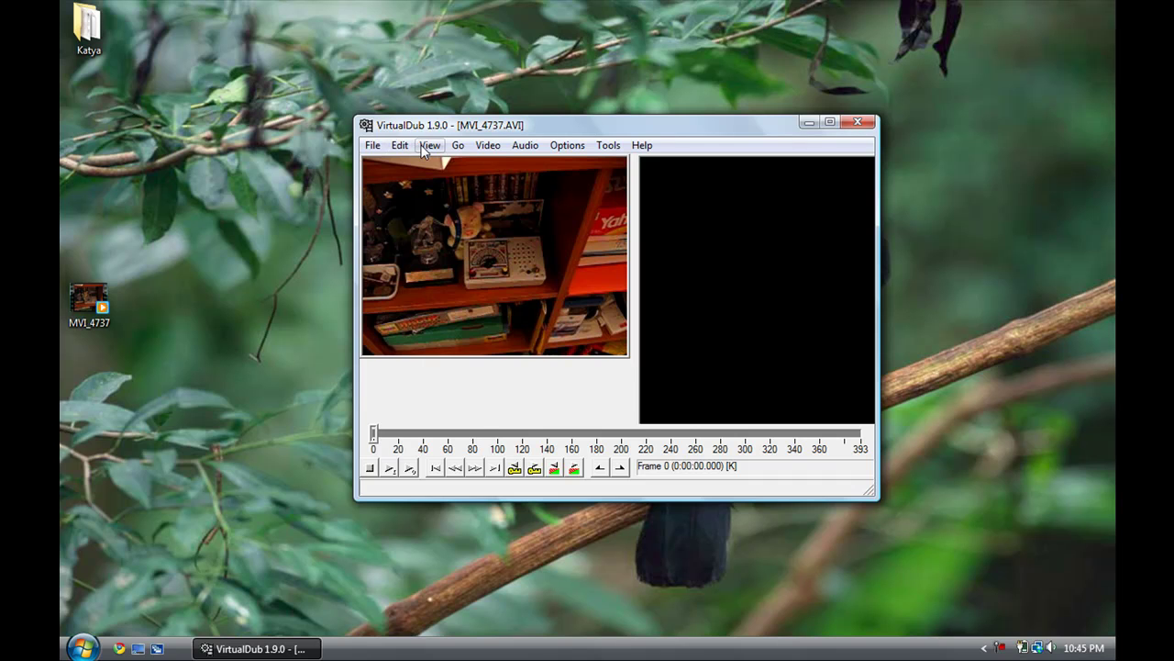
Save the processing settings as "VirtualDub (1280x720) Settings" in the Program Files folder on the C: drive
click(384, 149)
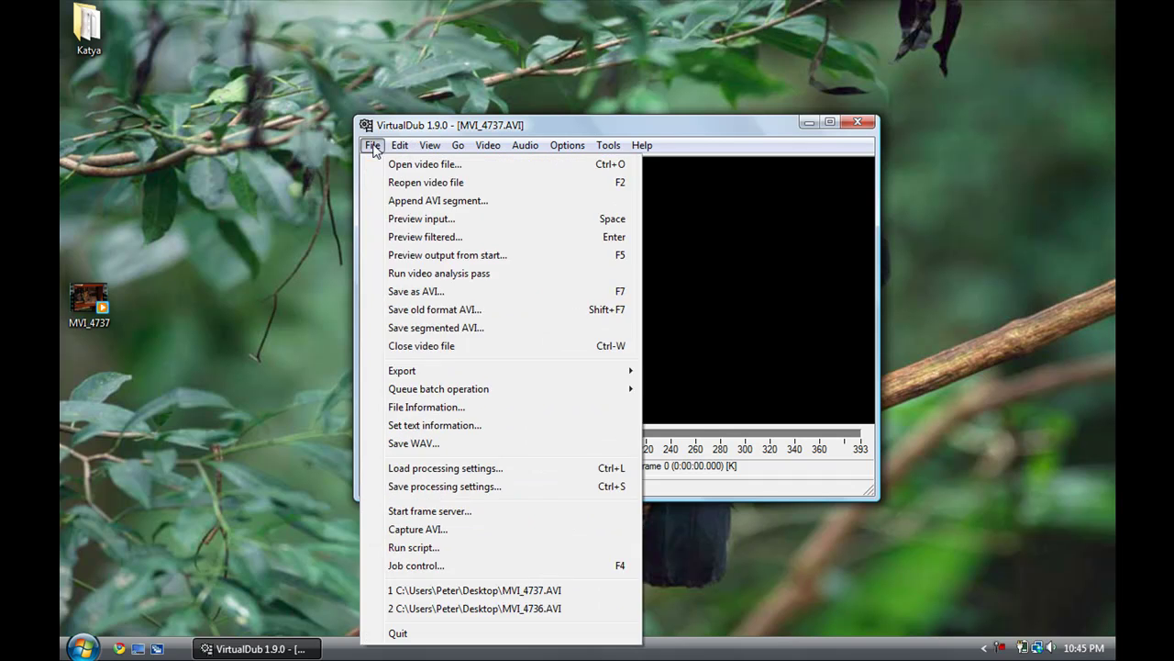
click(463, 491)
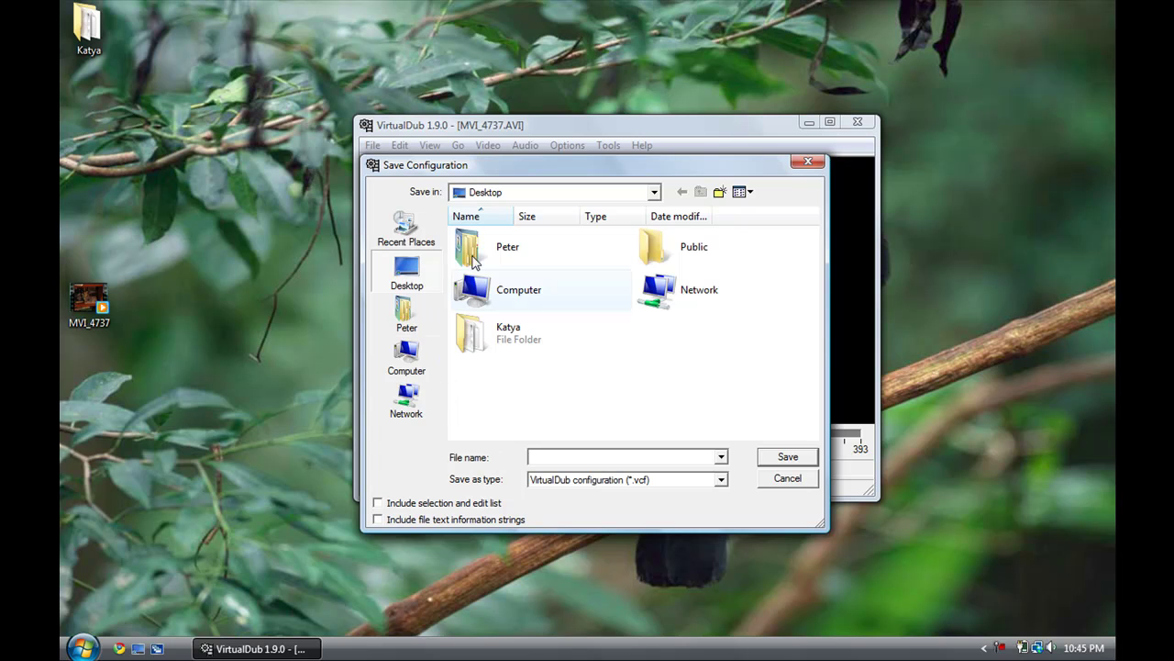
click(405, 353)
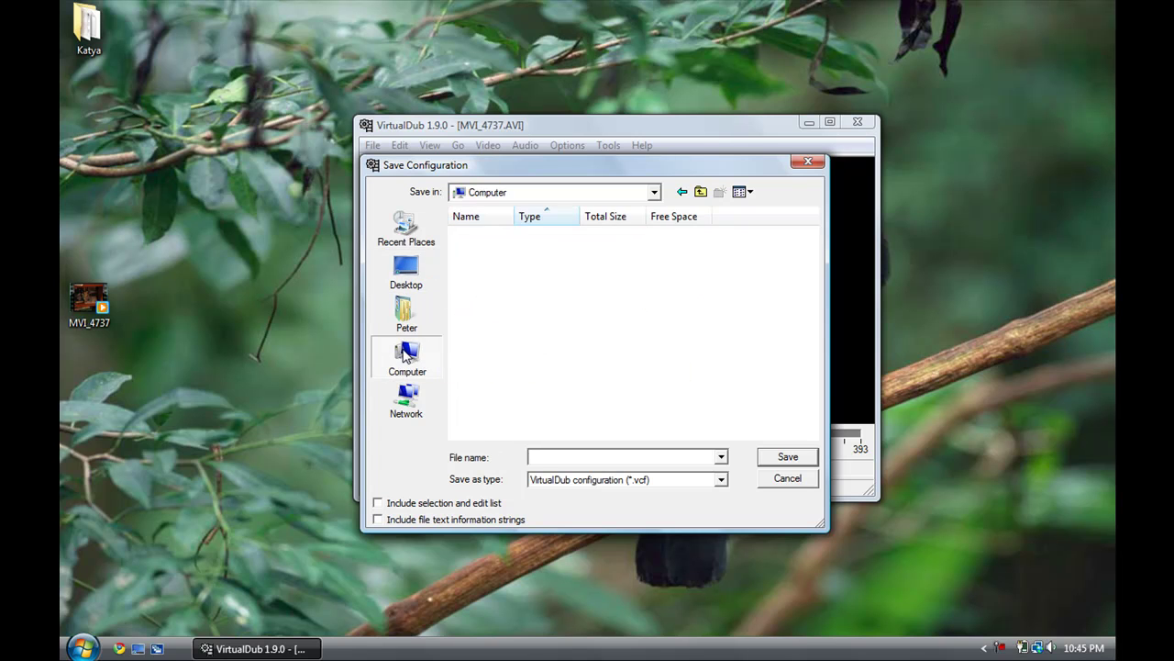
click(511, 278)
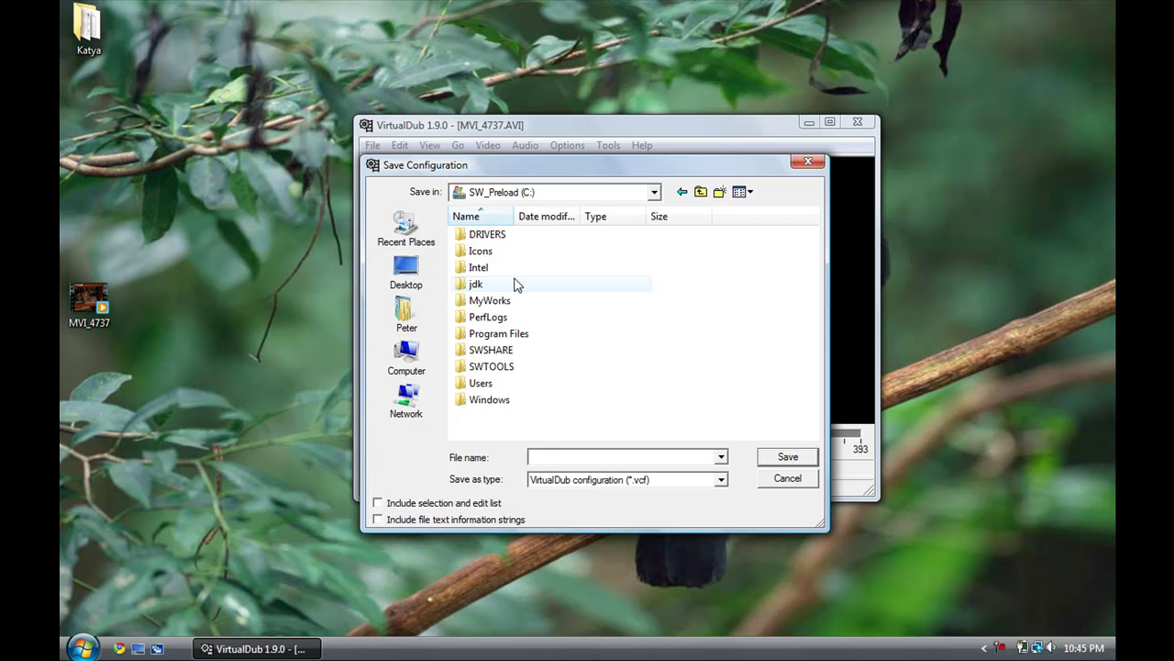
double_click(504, 336)
click(578, 456)
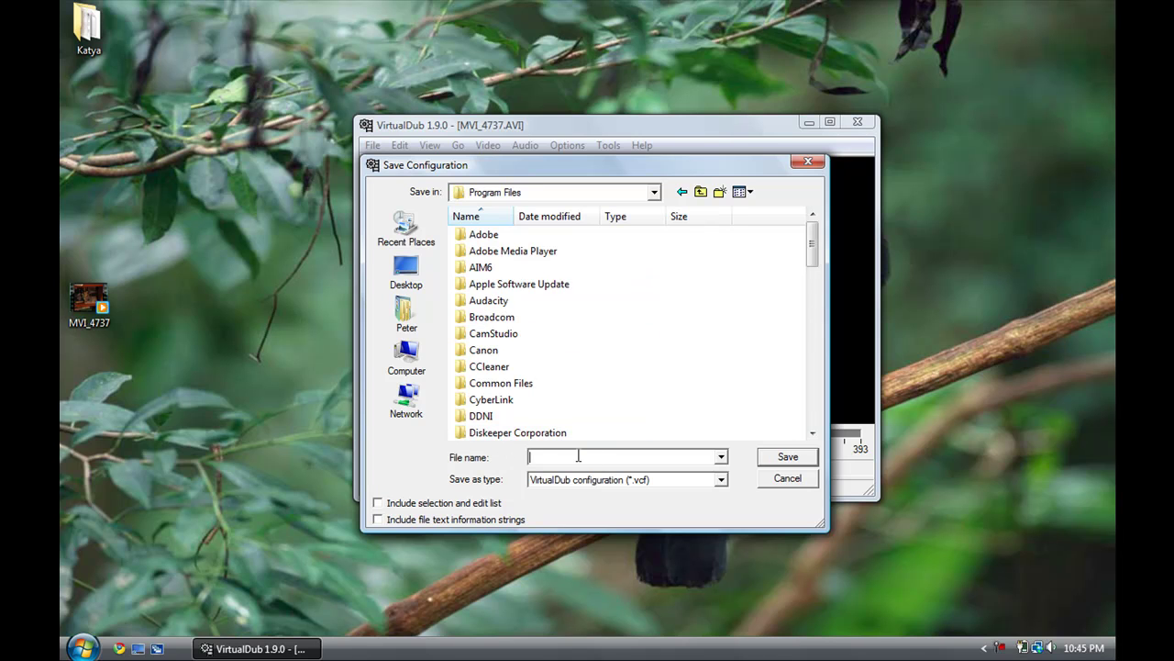
text(V)
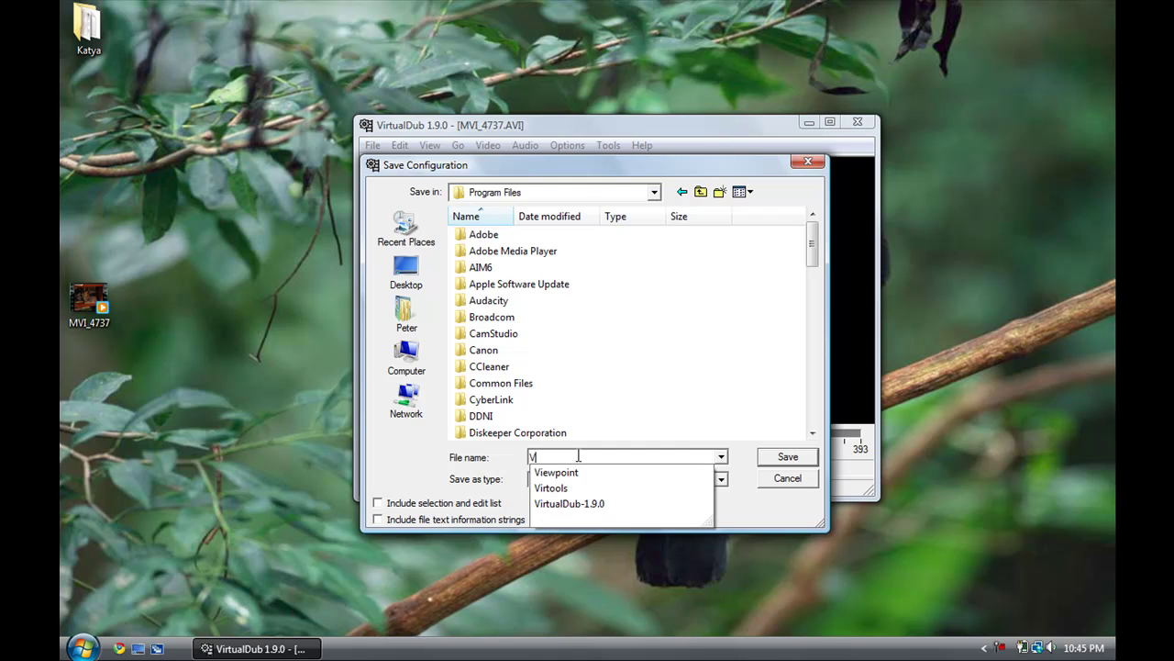
text(irtu)
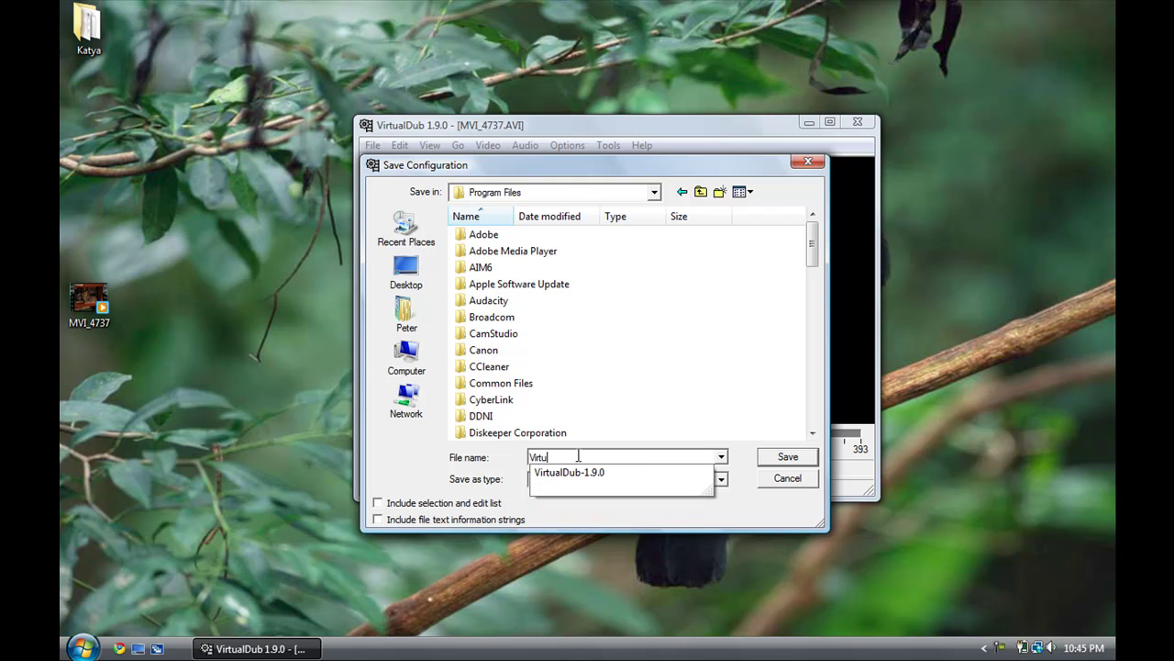
text(alDub ()
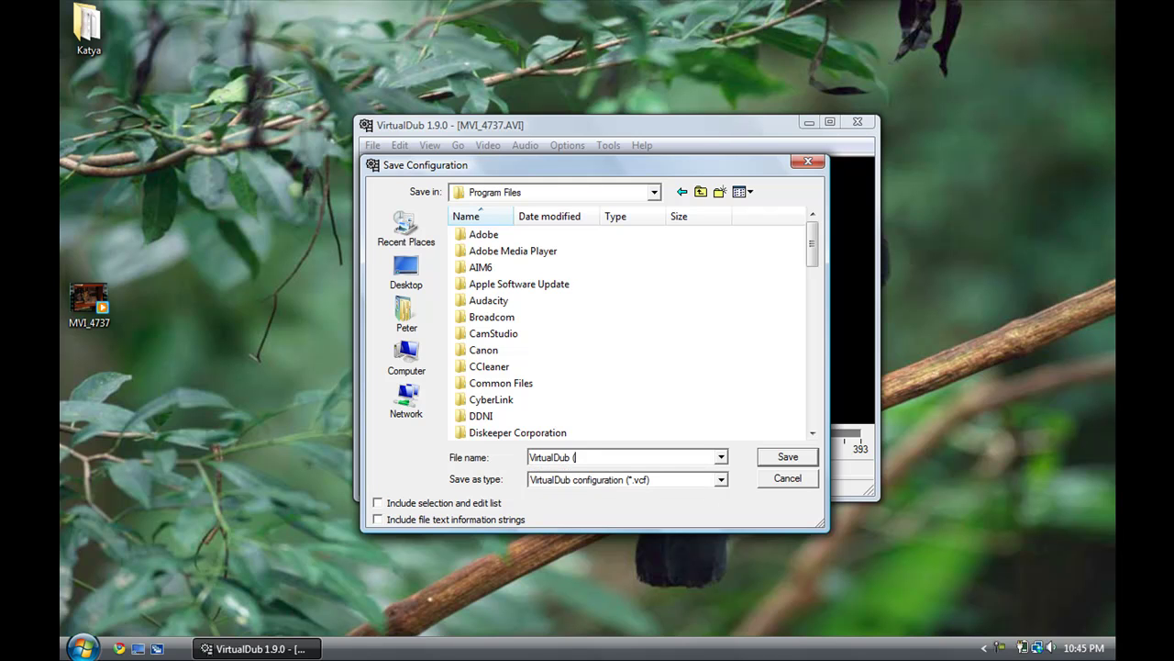
text(1280x720) Settings)
click(787, 458)
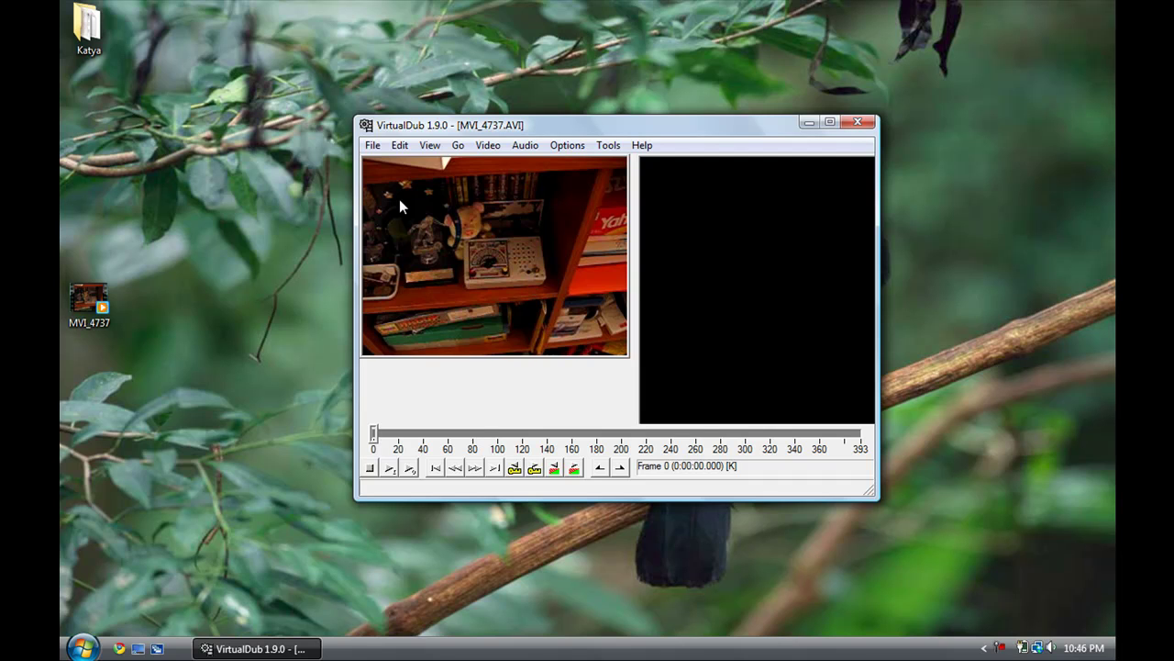
Save the processed video to the Desktop as an AVI named "Stretched Video", and close VirtualDub once processing is done
click(374, 148)
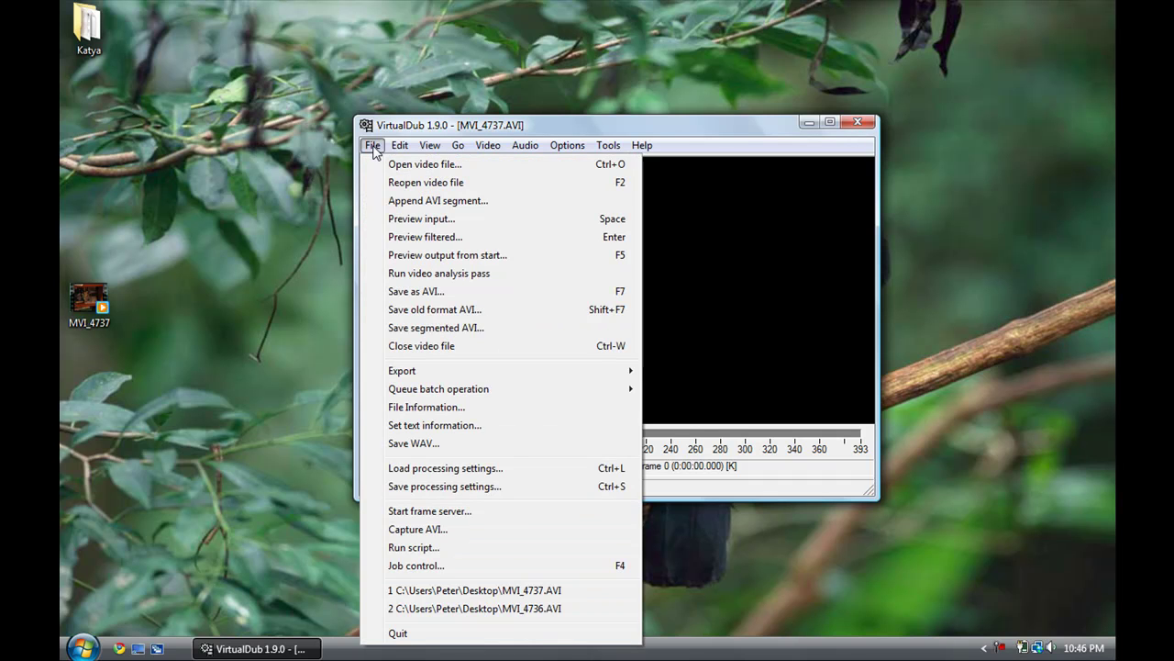
click(432, 291)
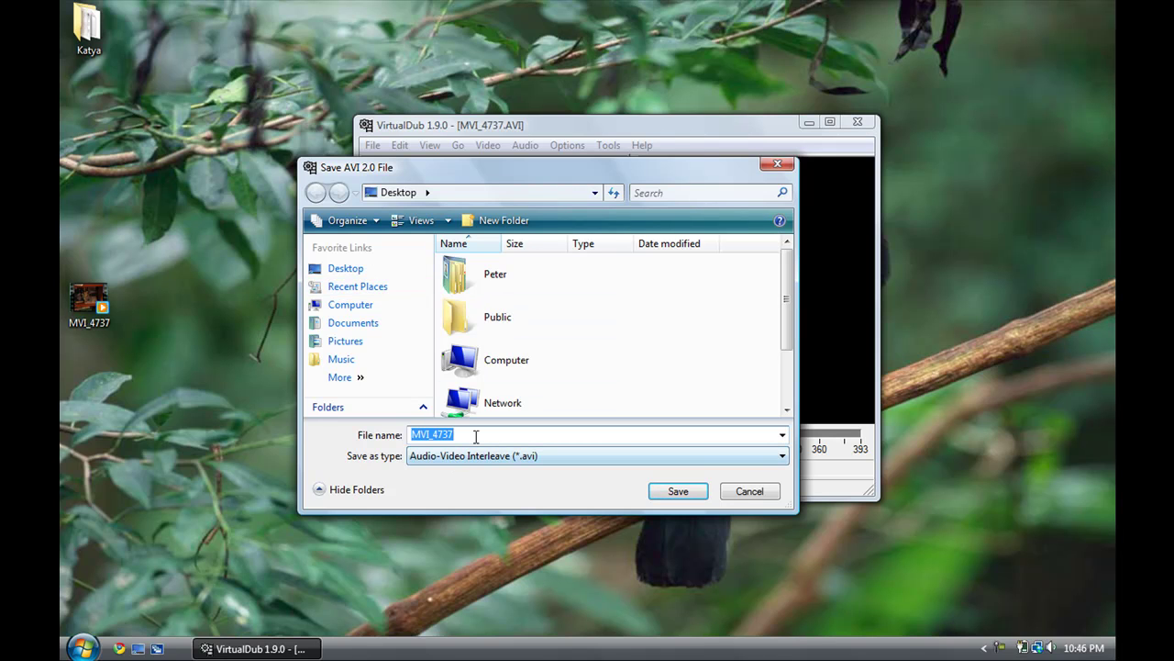
text(Stretched Video)
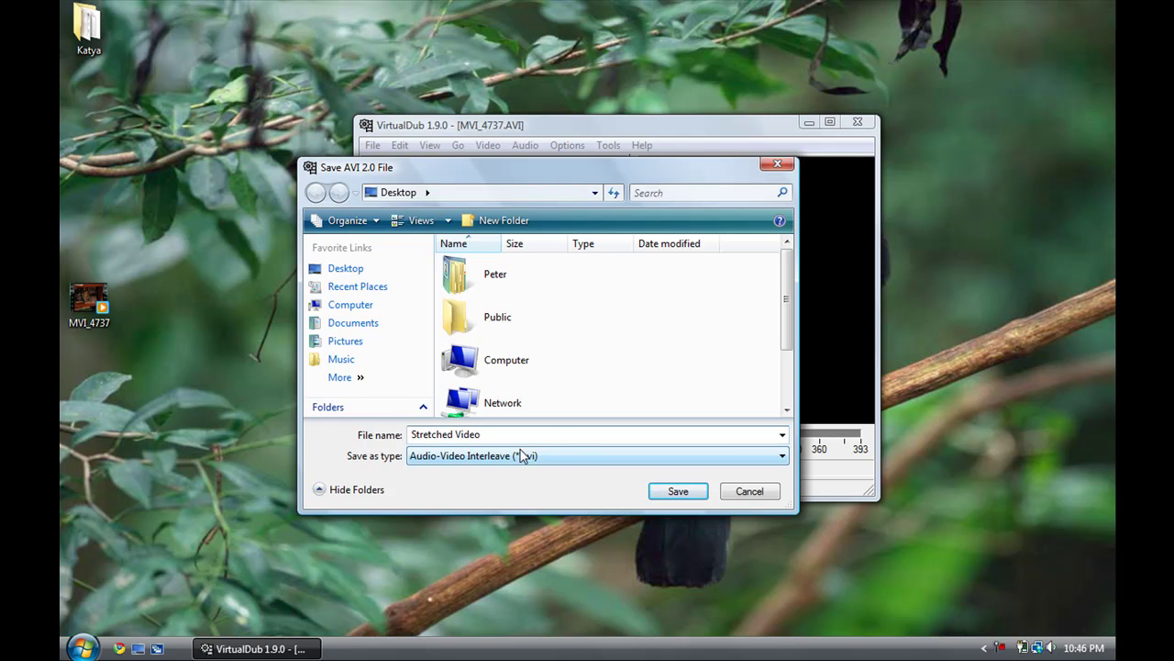
click(662, 495)
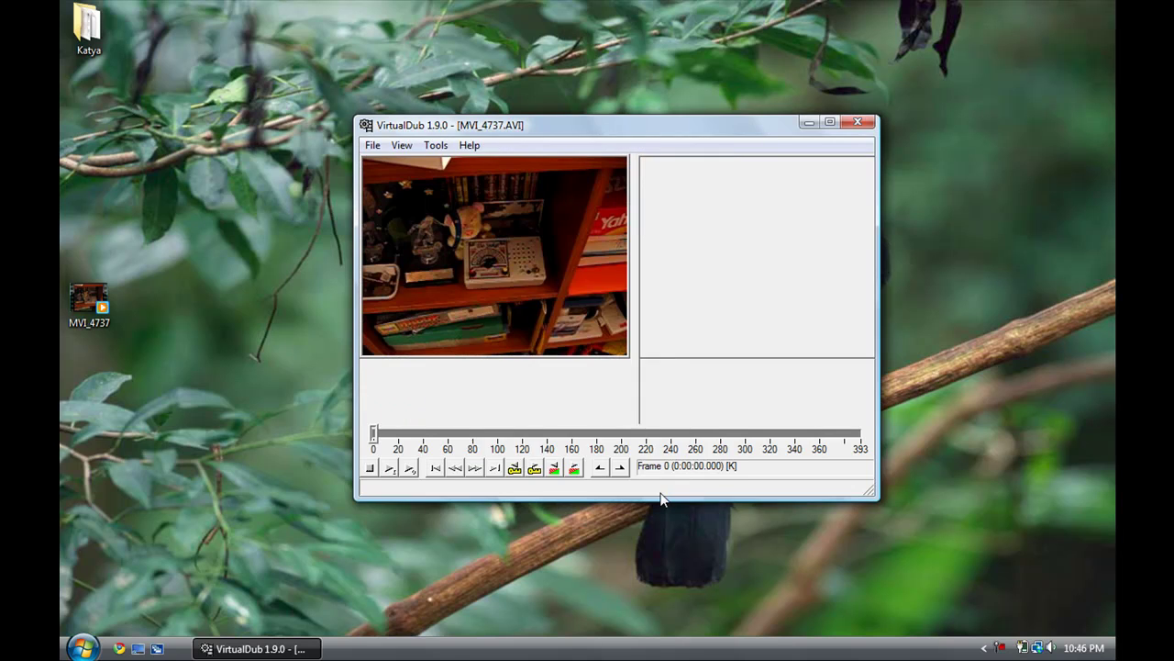
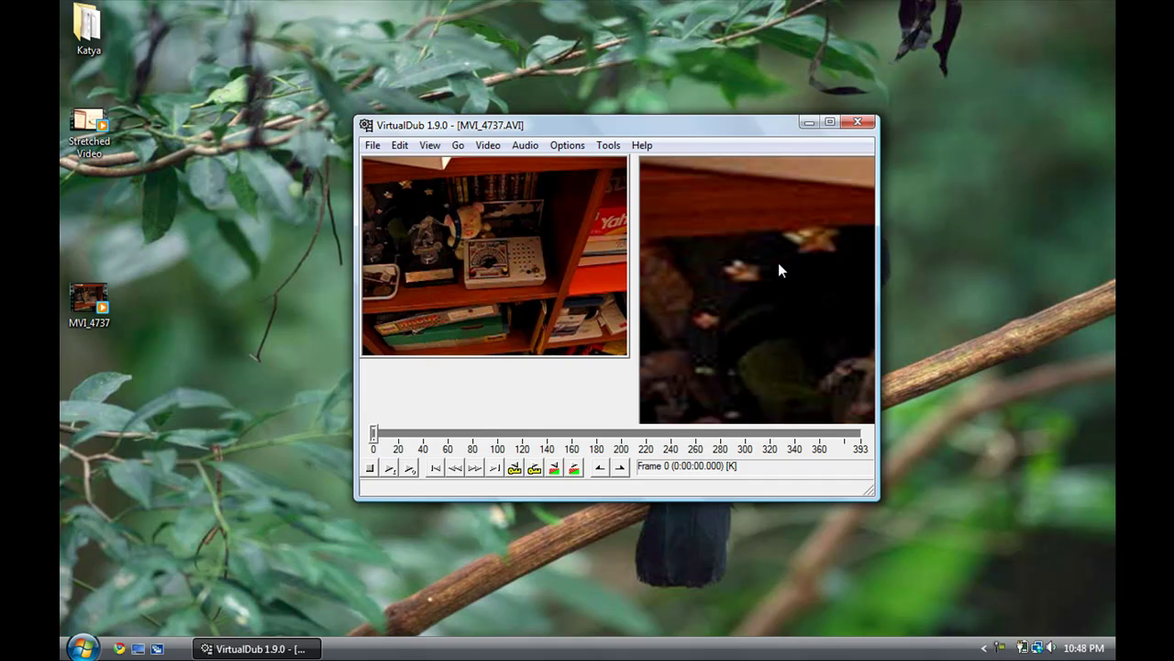
click(864, 123)
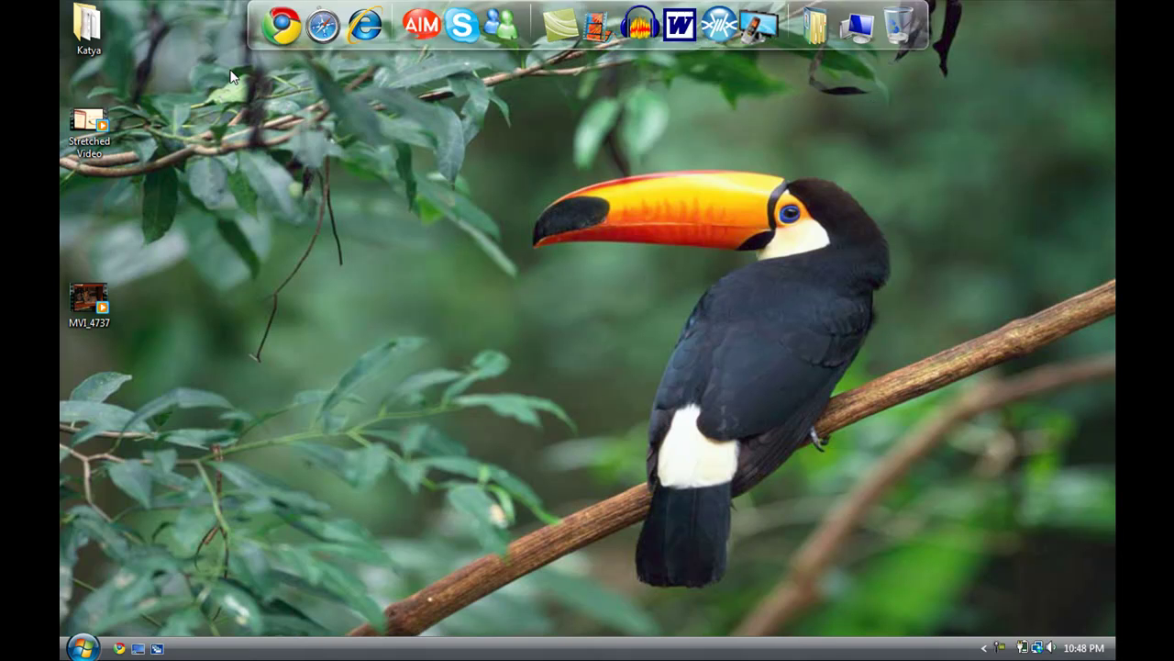
Play Stretched Video and the original MVI_4737 in Windows Media Player to compare their aspect ratios, and close the player
double_click(103, 115)
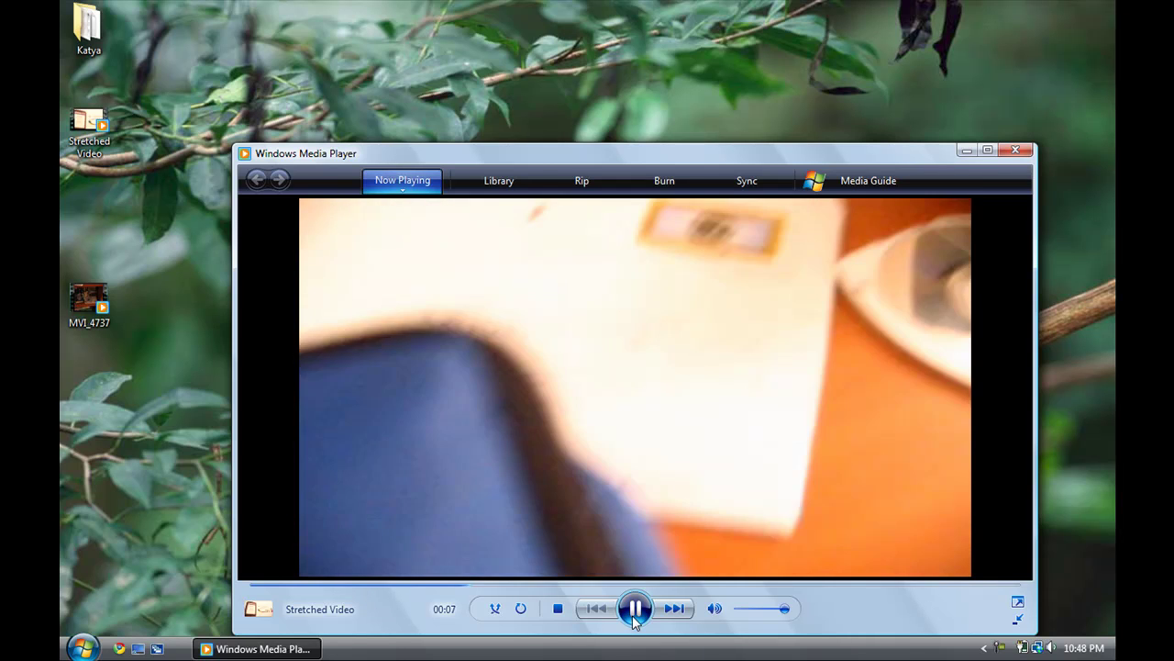
click(634, 608)
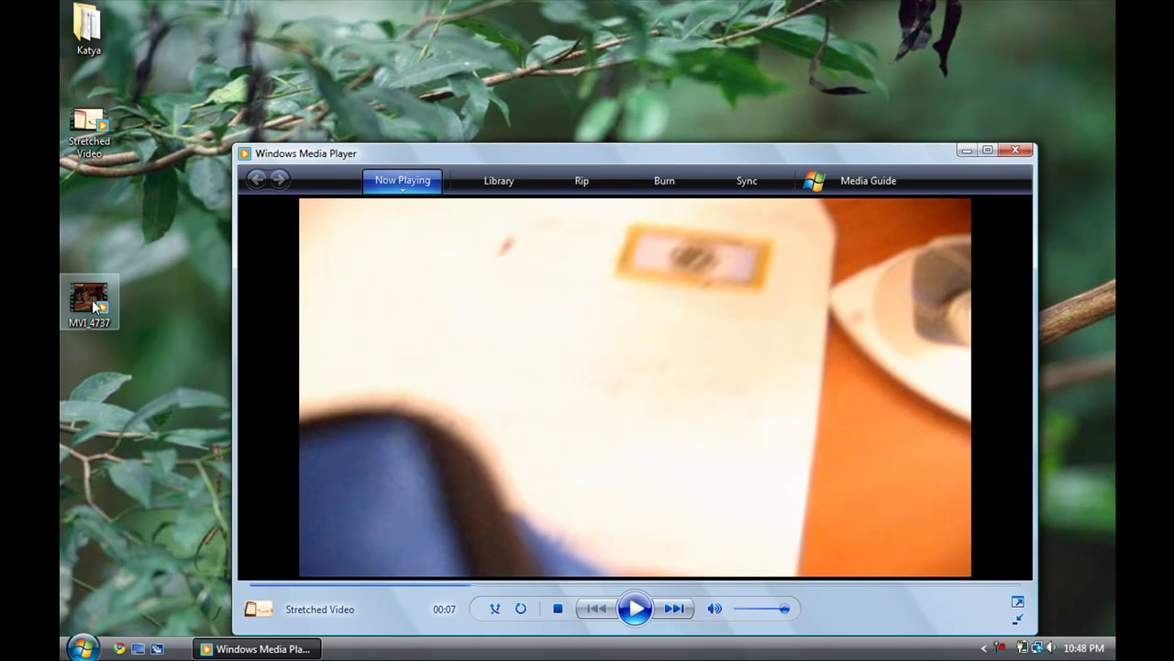
double_click(92, 299)
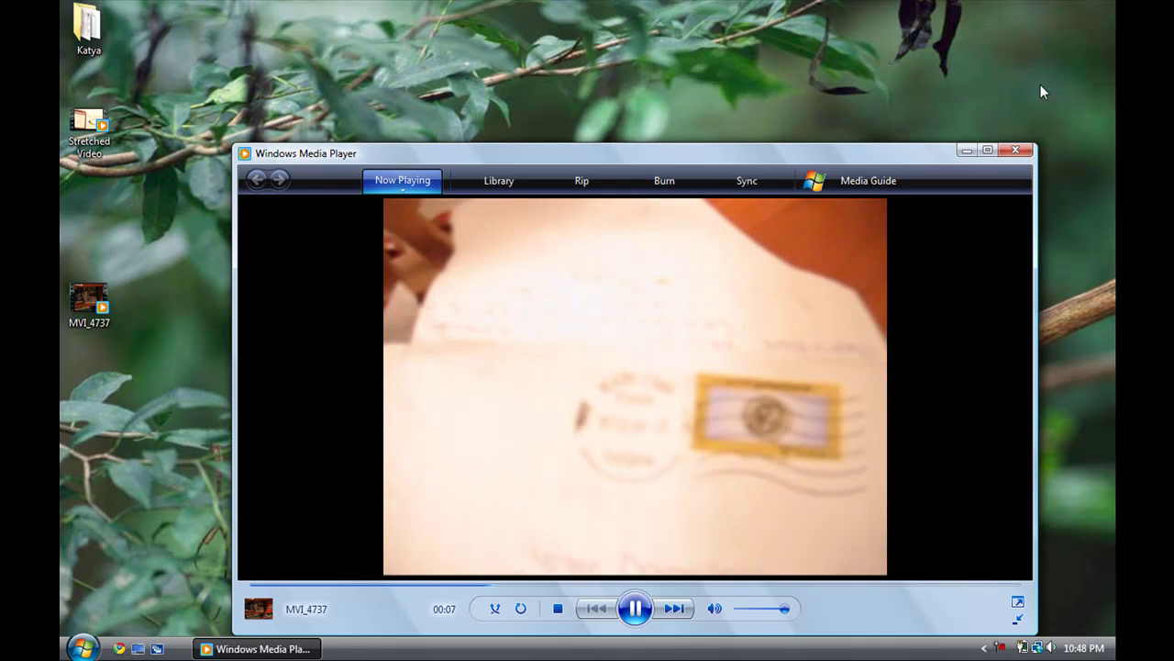
click(1015, 150)
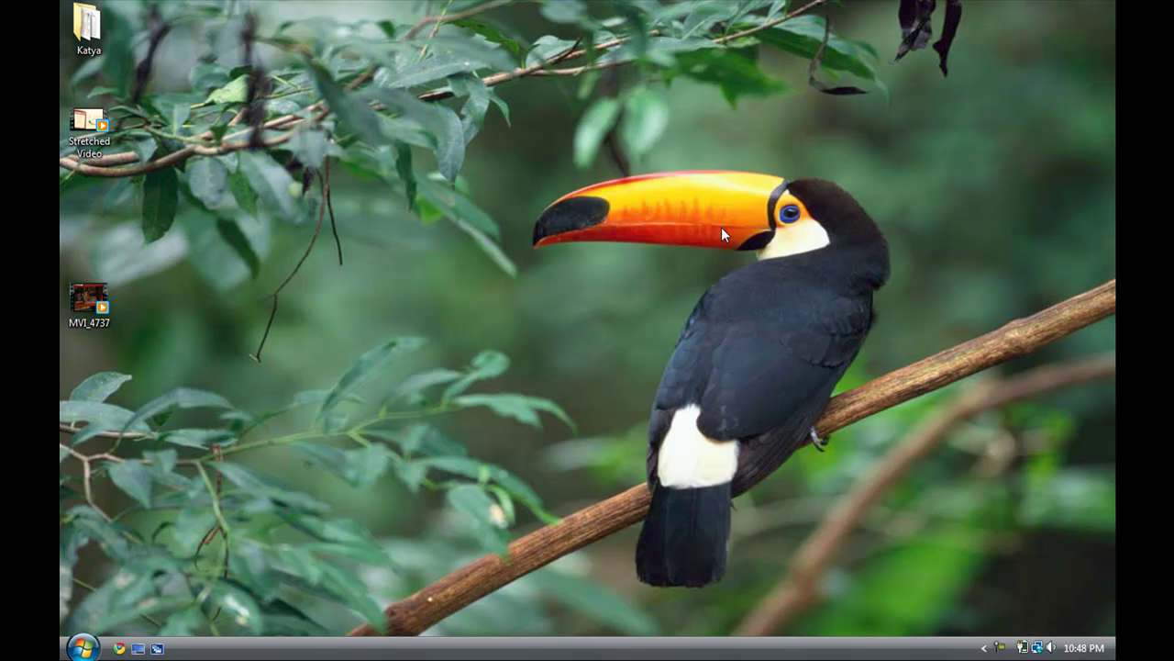